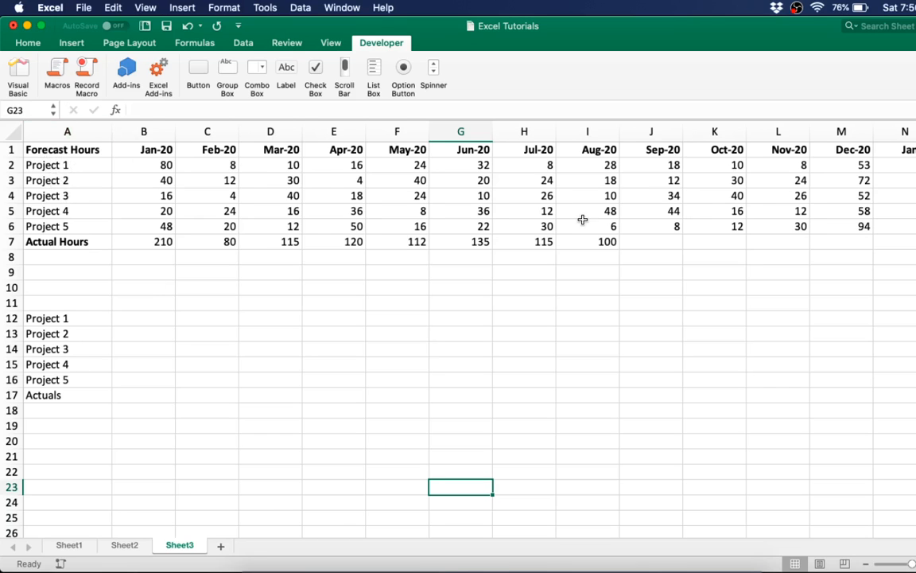
# - Insert a horizontal scroll bar form control below the project tables, spanning columns F to I around rows 20 to 22
pyautogui.hscroll(10, 583, 220)
pyautogui.hscroll(10, 582, 220)
pyautogui.hscroll(-20, 582, 220)
pyautogui.click(347, 76)
pyautogui.moveTo(360, 447)
pyautogui.mouseDown()
pyautogui.moveTo(555, 474)
pyautogui.moveTo(623, 460)
pyautogui.mouseUp()
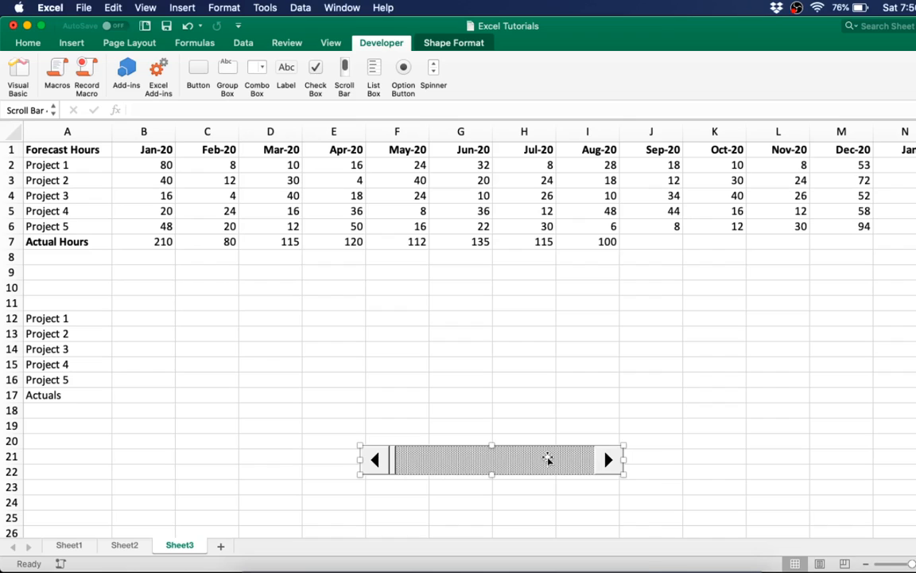
# - Link the scroll bar control to cell A10
pyautogui.rightClick(547, 460)
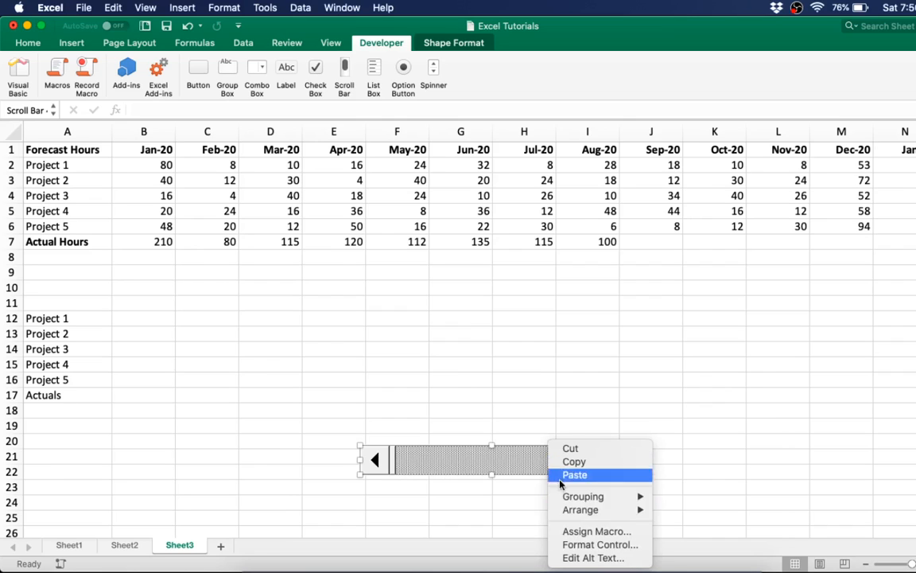
pyautogui.click(589, 545)
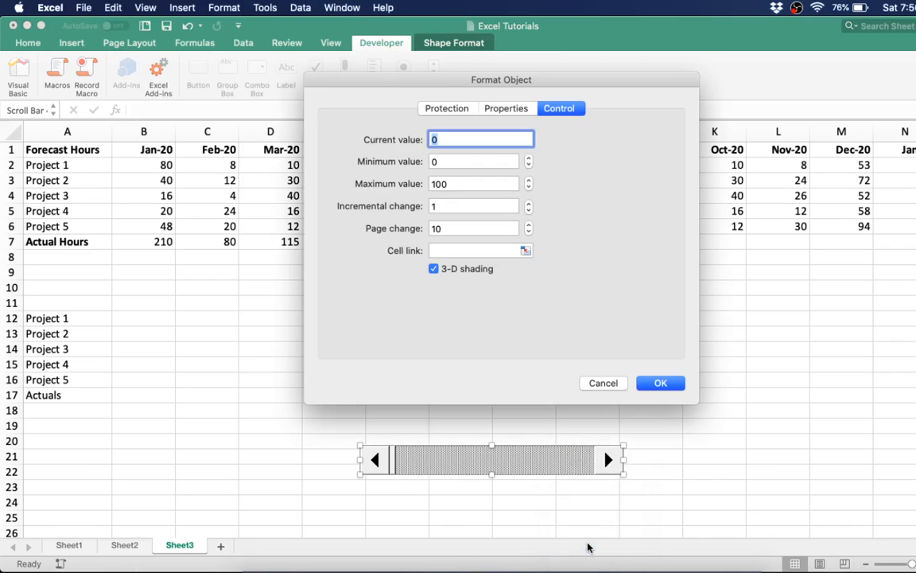
pyautogui.click(455, 251)
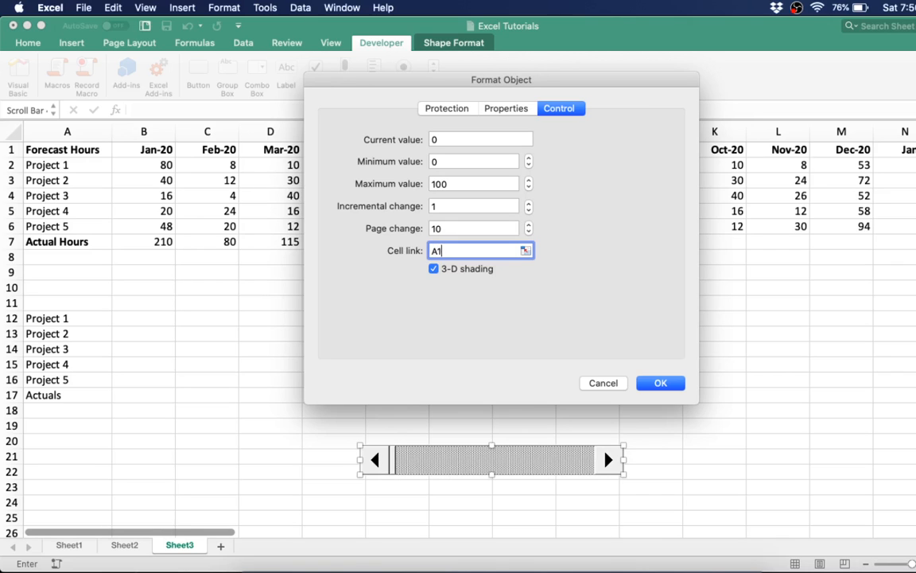
pyautogui.click(660, 382)
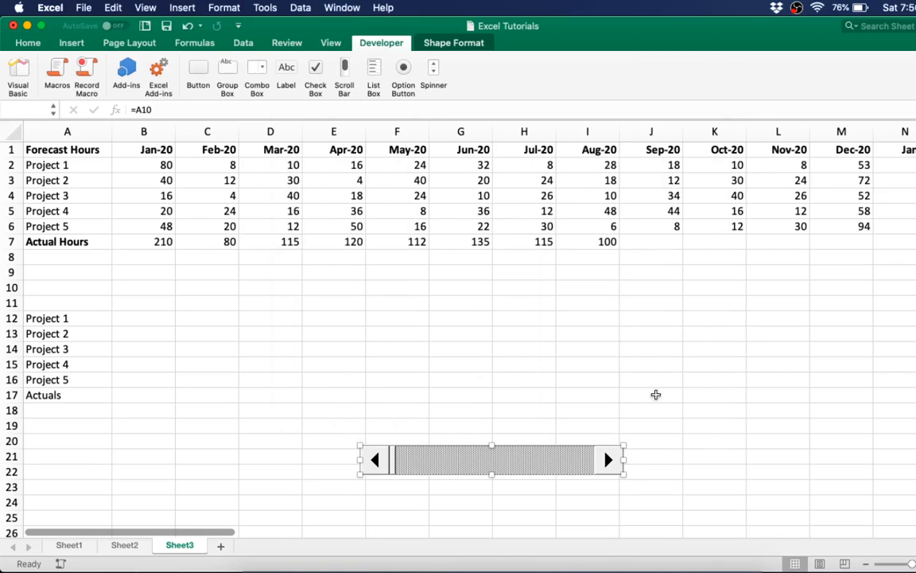
# - Test the scroll bar by stepping the linked value in A10 up to 11, and leave the control deselected
pyautogui.click(622, 432)
pyautogui.click(610, 461)
pyautogui.click(610, 461)
pyautogui.click(610, 461)
pyautogui.click(610, 461)
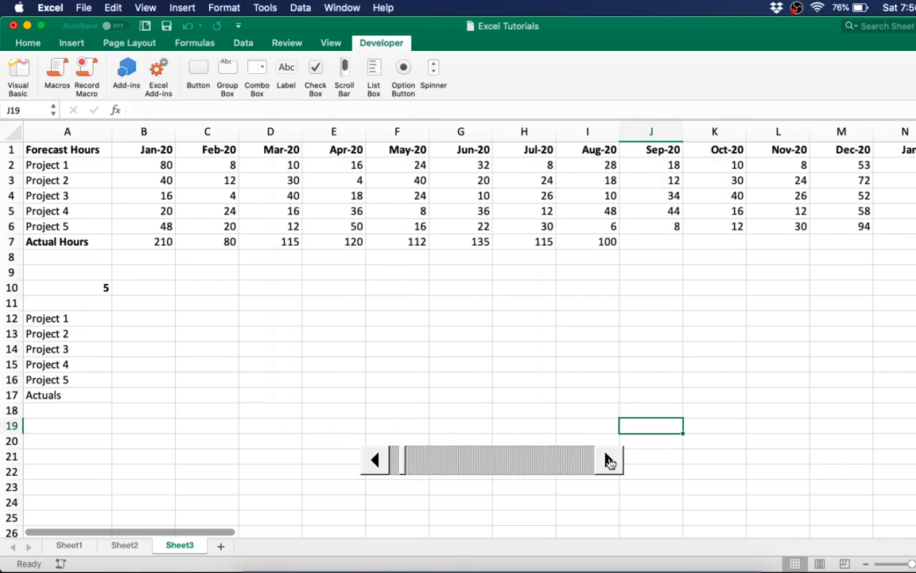
pyautogui.click(610, 460)
pyautogui.click(610, 461)
pyautogui.click(610, 461)
pyautogui.click(610, 460)
pyautogui.click(610, 460)
pyautogui.rightClick(373, 461)
pyautogui.press('Escape')
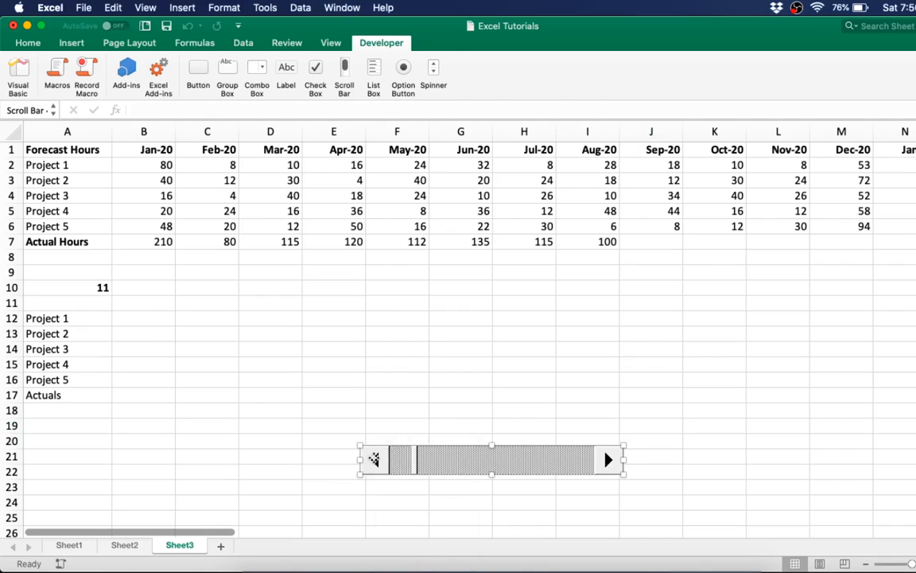
pyautogui.click(395, 395)
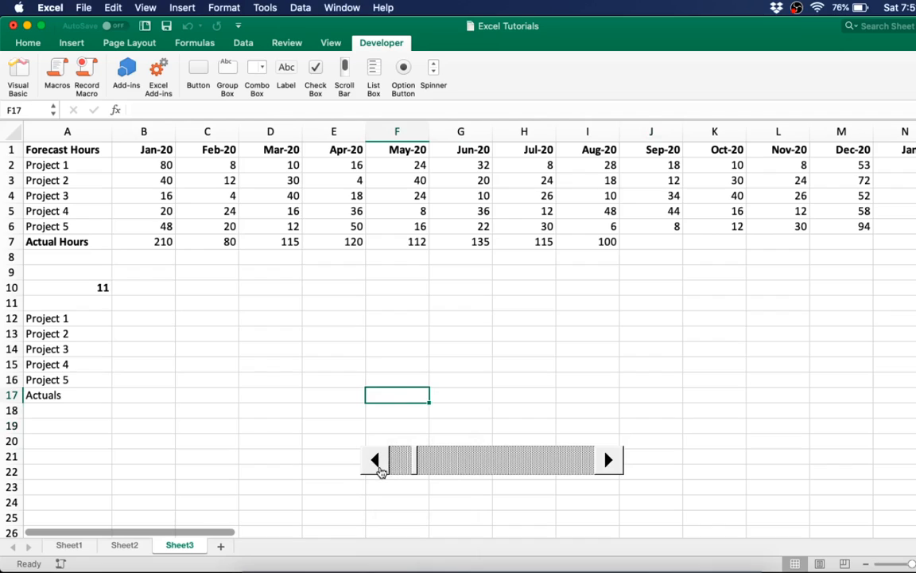
# - Enter the formula =OFFSET(B1,0,A10) in cell B11 as the first month header of the lower table
pyautogui.click(135, 302)
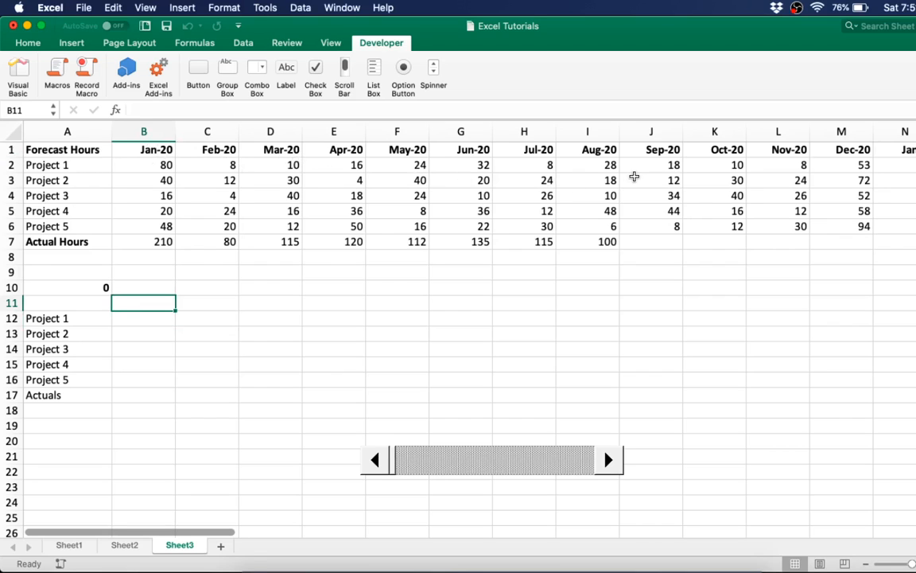
pyautogui.hscroll(4, 634, 177)
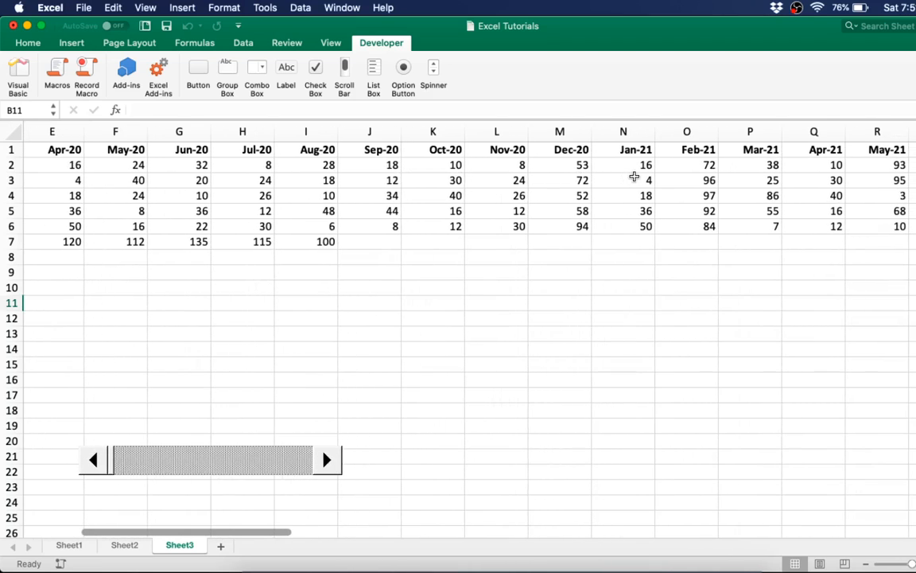
pyautogui.hscroll(-4, 634, 176)
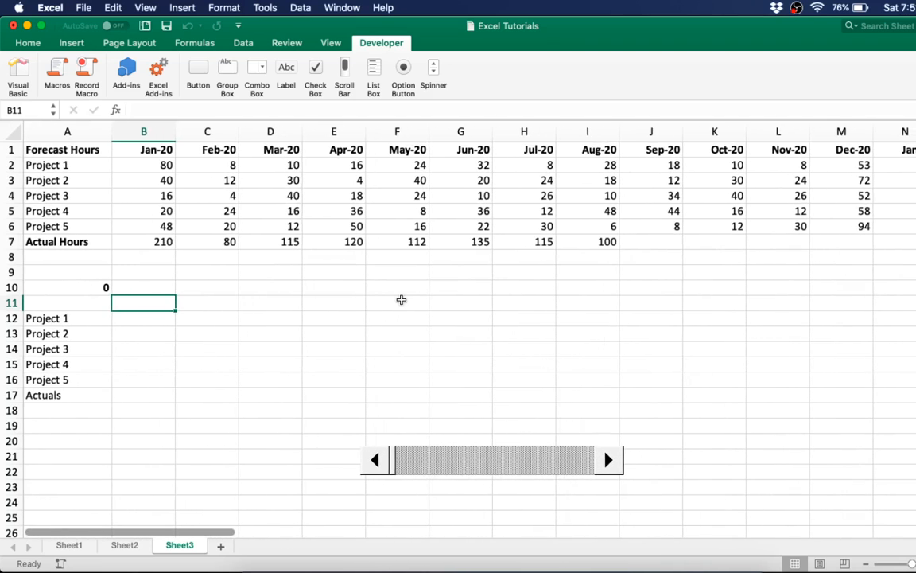
pyautogui.write('=)FF')
pyautogui.press('BackSpace')
pyautogui.press('BackSpace')
pyautogui.press('BackSpace')
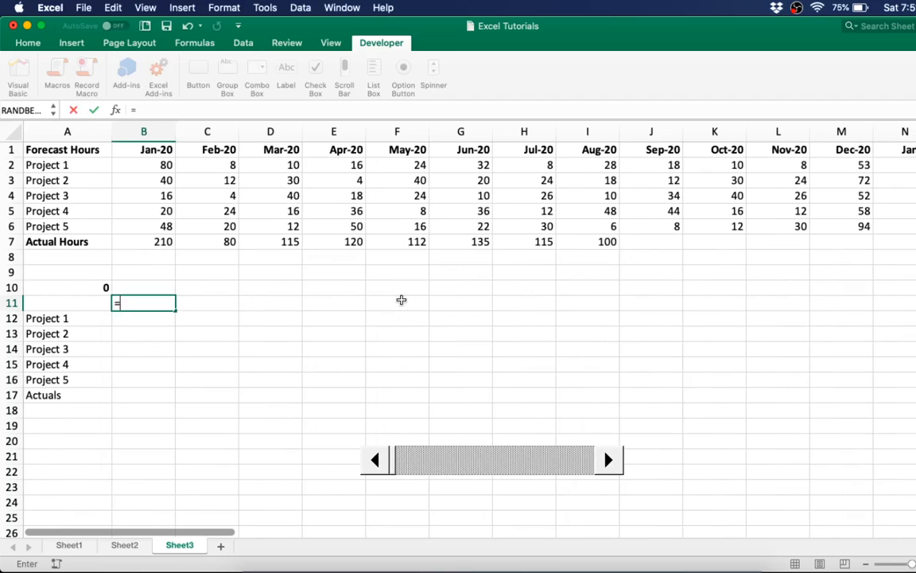
pyautogui.write('offset(')
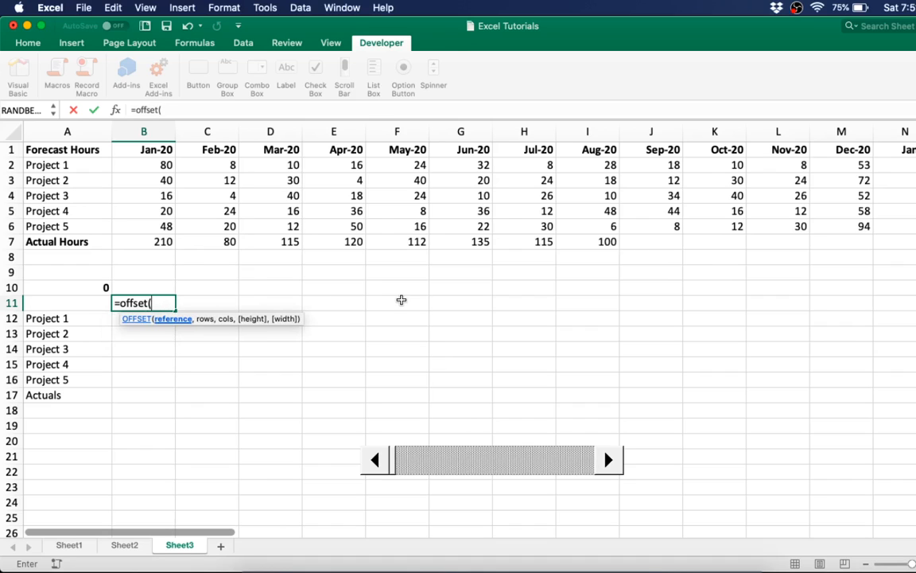
pyautogui.click(153, 152)
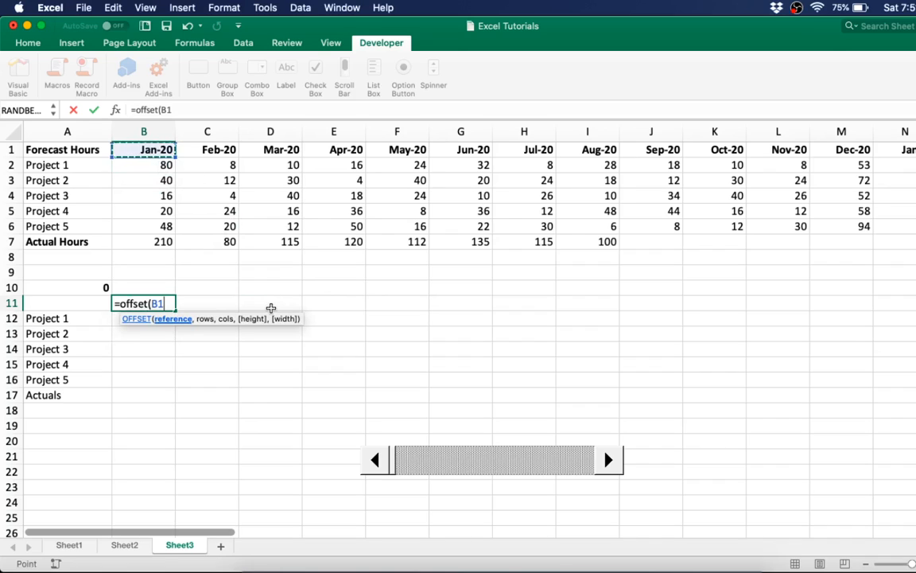
pyautogui.write(',0')
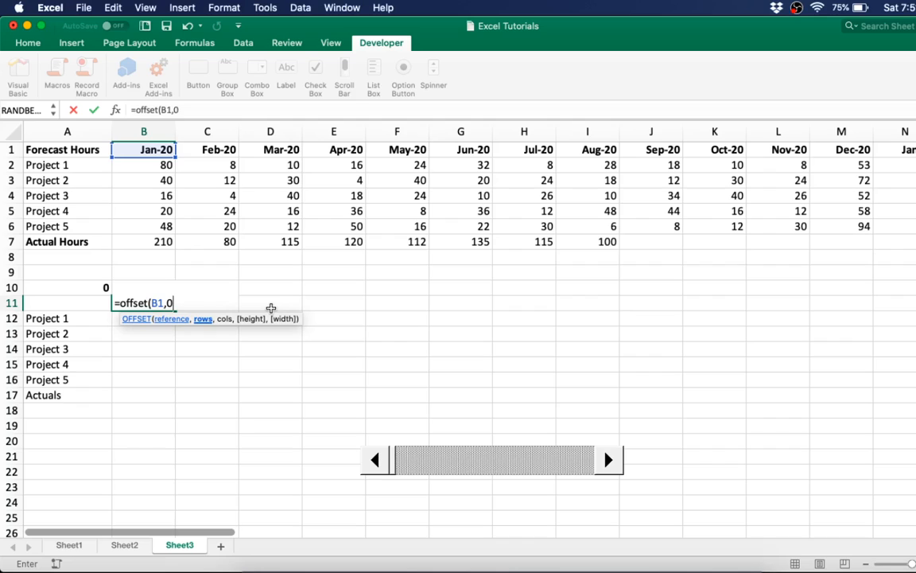
pyautogui.write(',')
pyautogui.click(80, 287)
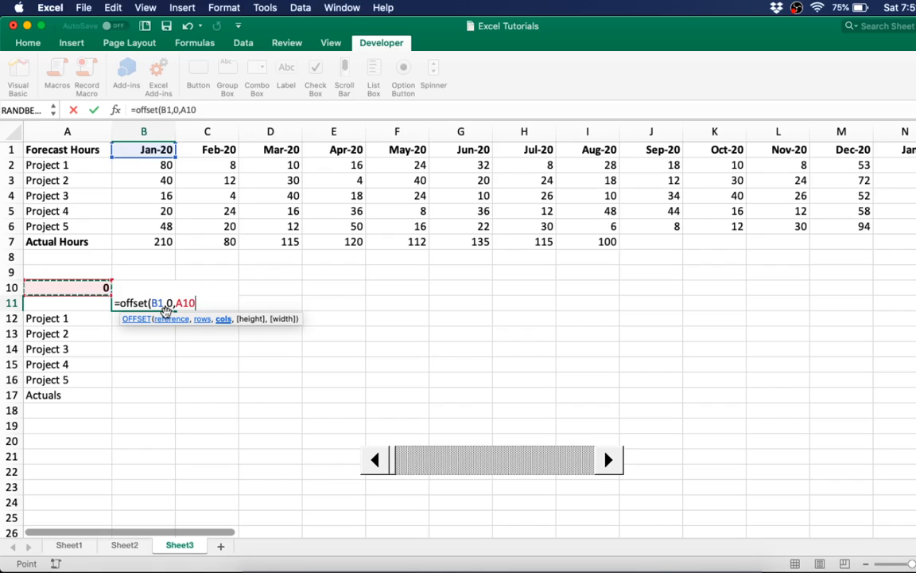
pyautogui.write(')')
pyautogui.press('Return')
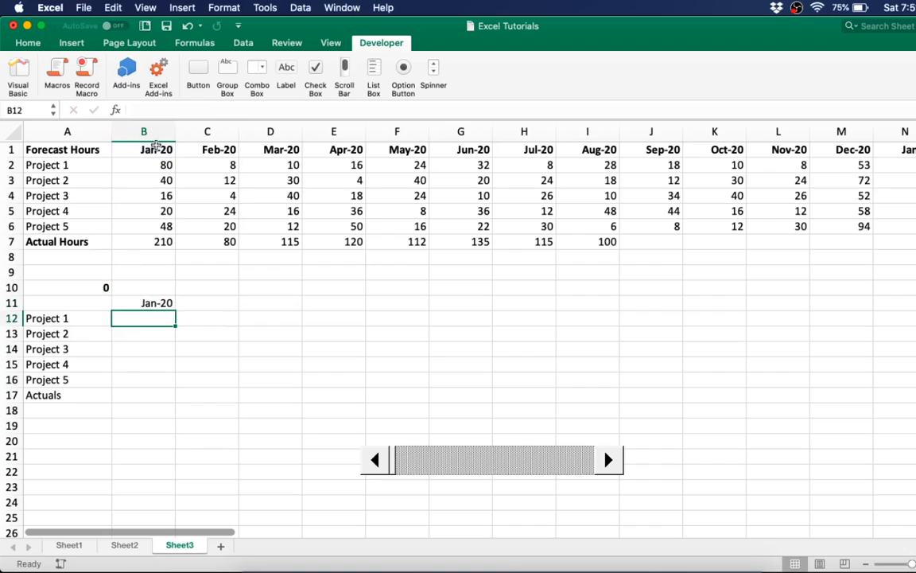
# - Make the A10 reference in cell B11 absolute so the formula reads =OFFSET(B1,0,$A$10)
pyautogui.click(159, 305)
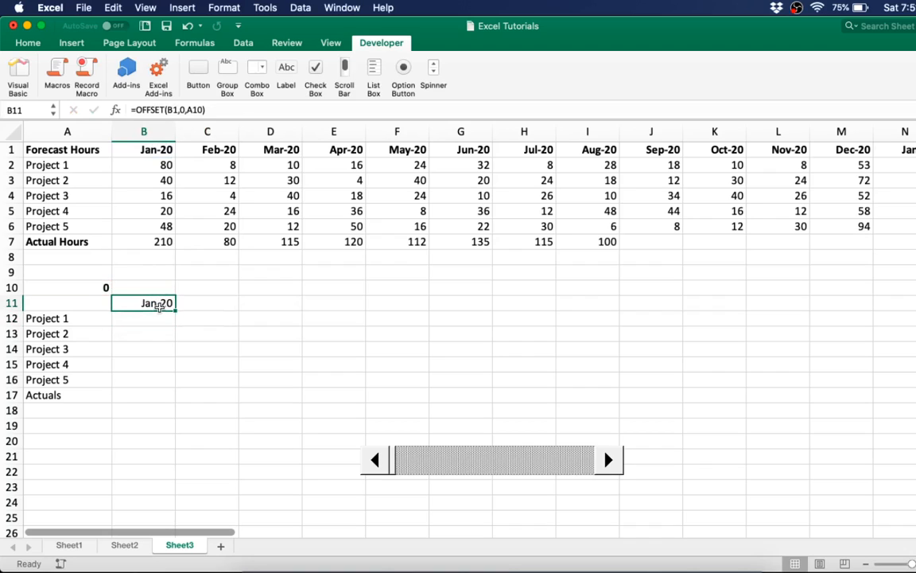
pyautogui.click(187, 109)
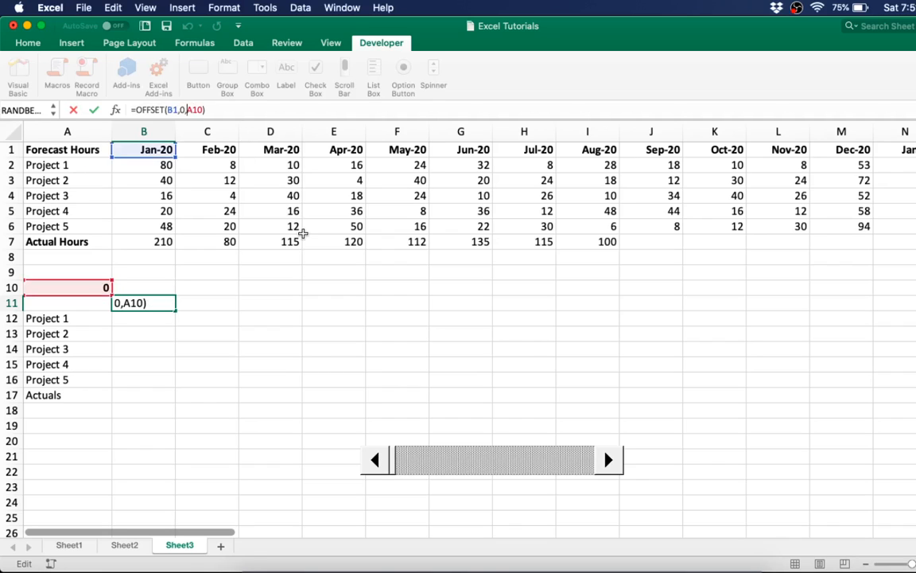
pyautogui.write('$A')
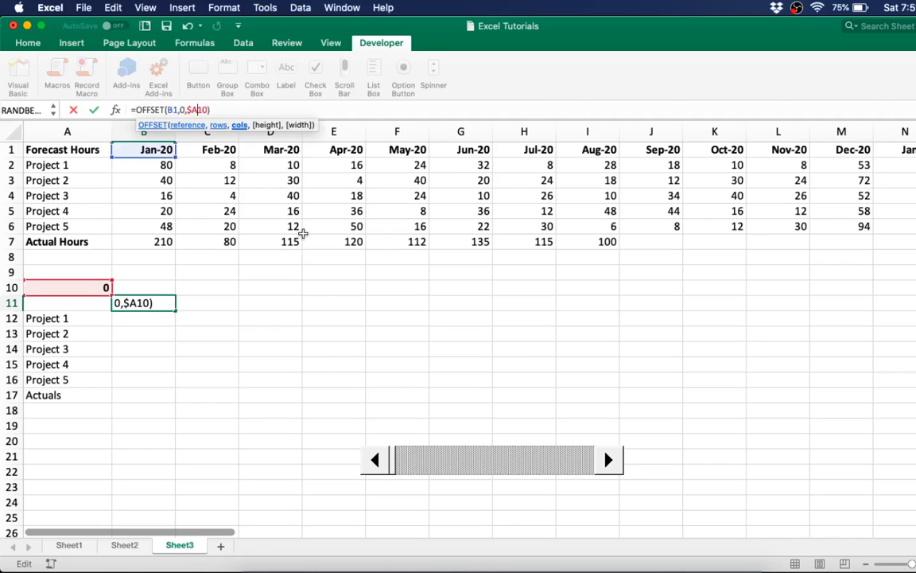
pyautogui.write('$')
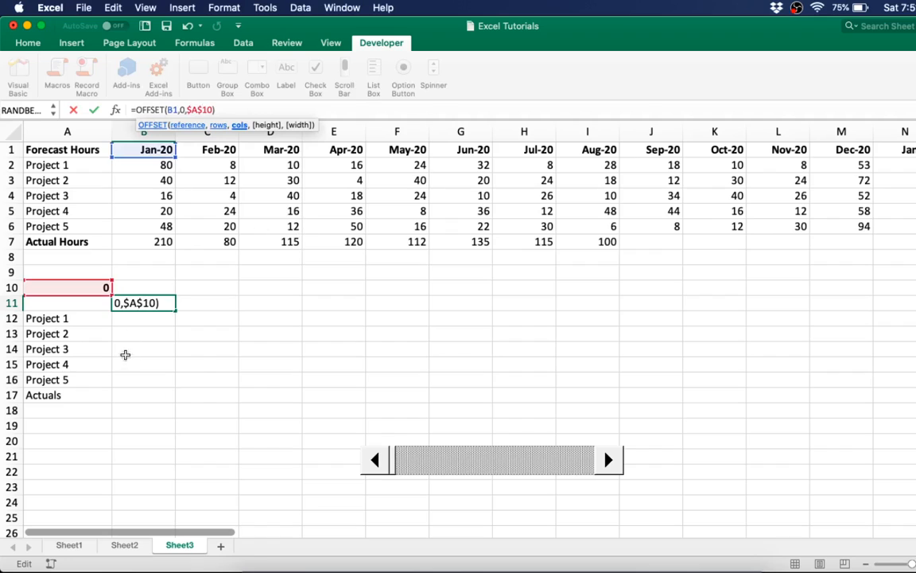
pyautogui.press('Return')
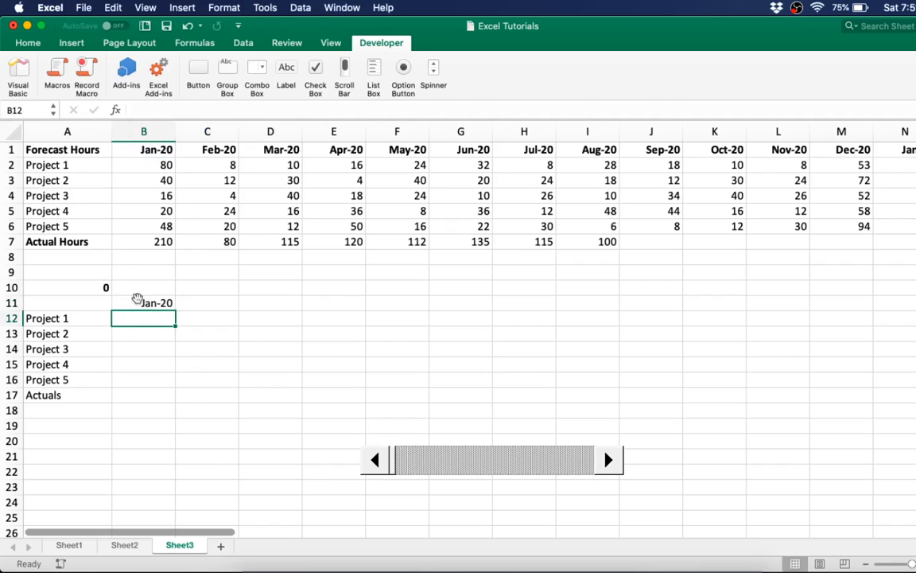
# - Fill the OFFSET formula from B11 across to M11 to create twelve month headers
pyautogui.click(137, 304)
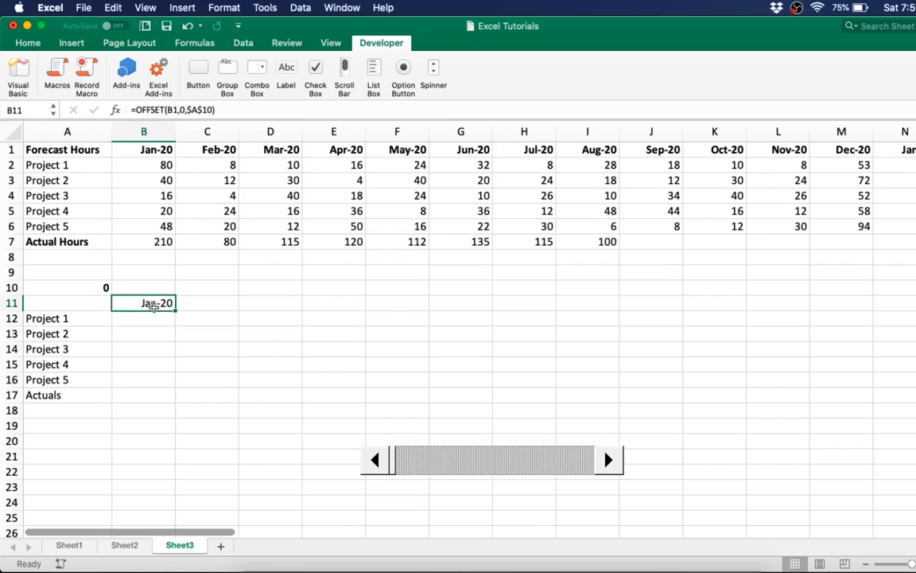
pyautogui.moveTo(174, 315); pyautogui.dragTo(846, 300)
pyautogui.click(155, 303)
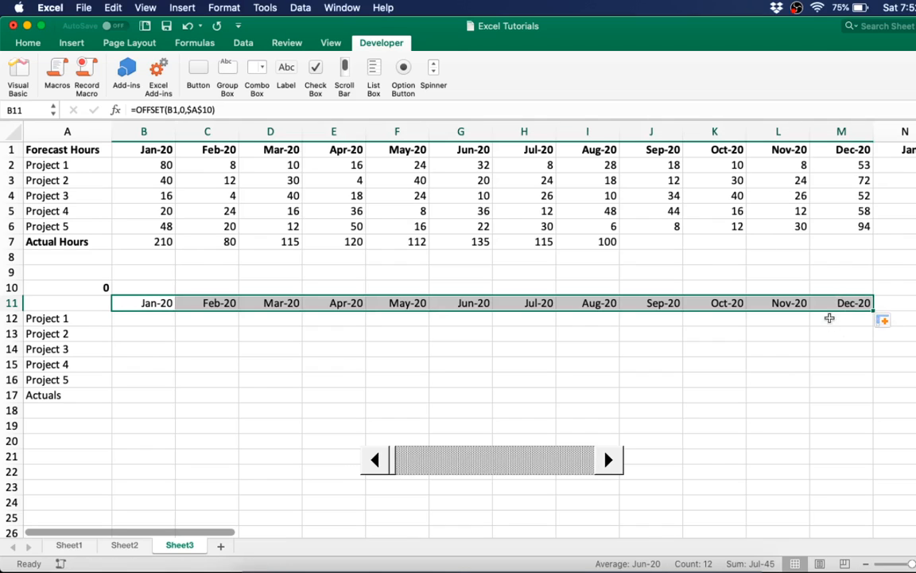
pyautogui.click(661, 379)
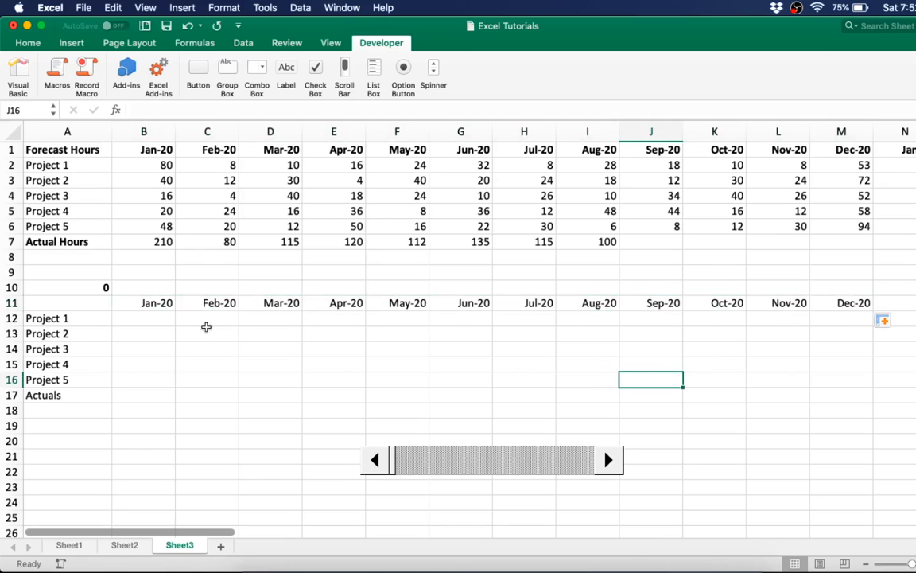
# - Enter the formula =SUMIF(1:1,B11,2:2) in cell B12 to pull the Project 1 hours for the first month
pyautogui.click(130, 320)
pyautogui.write('=')
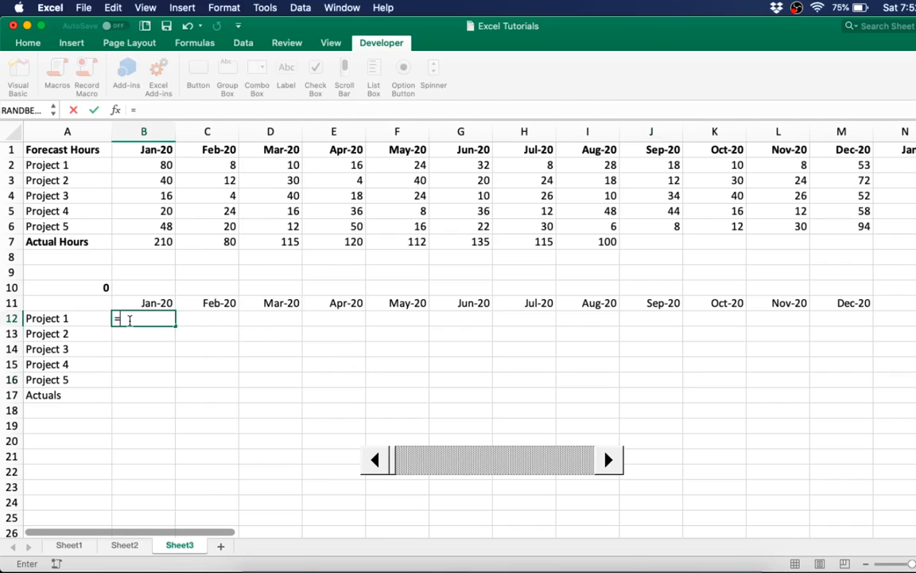
pyautogui.write('sumif')
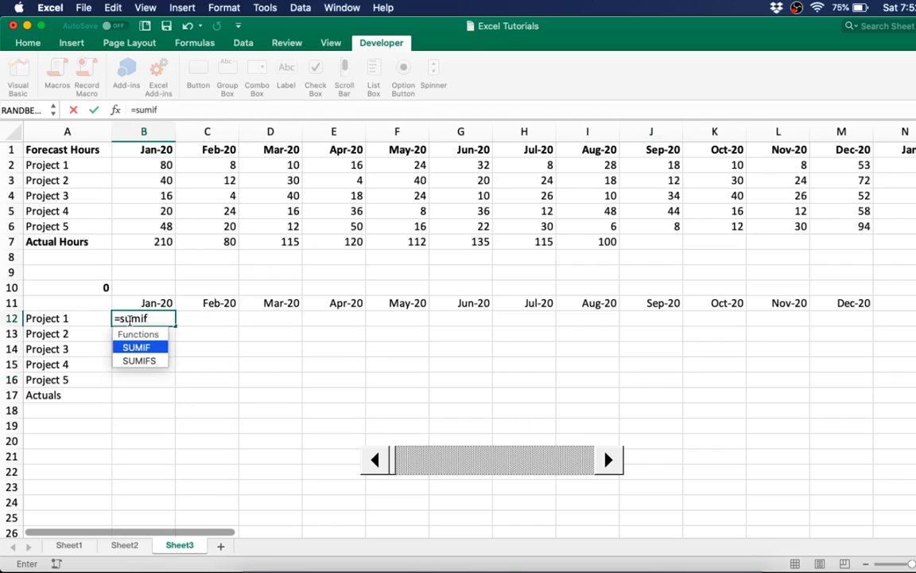
pyautogui.write('(')
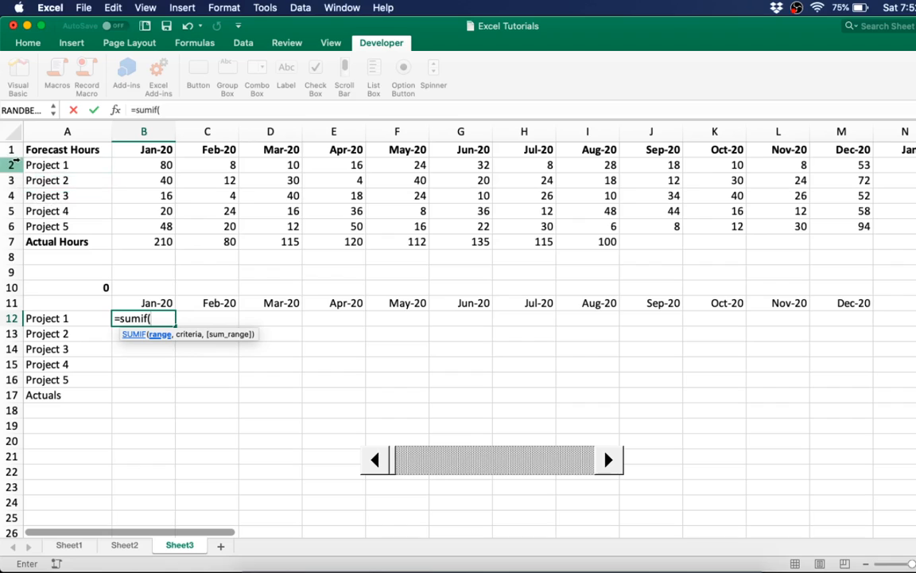
pyautogui.click(12, 151)
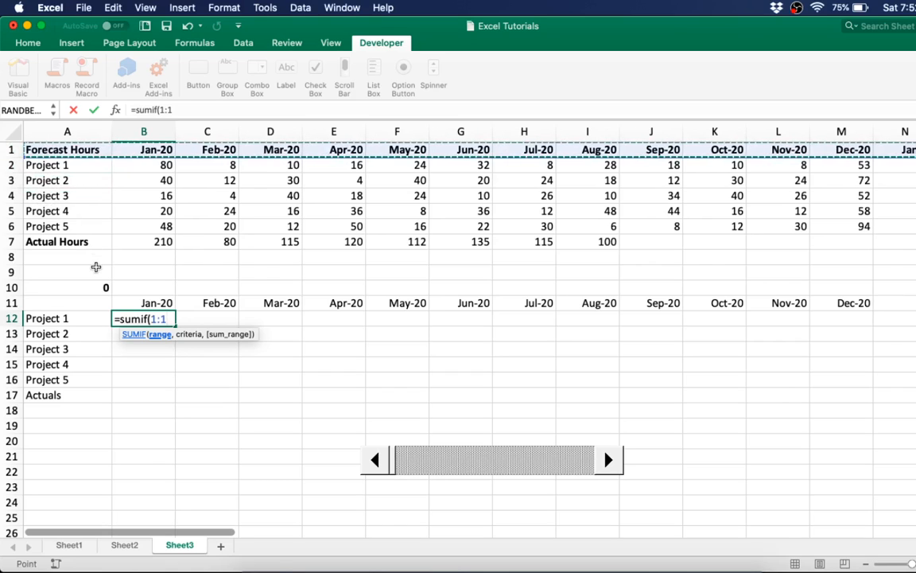
pyautogui.write(',')
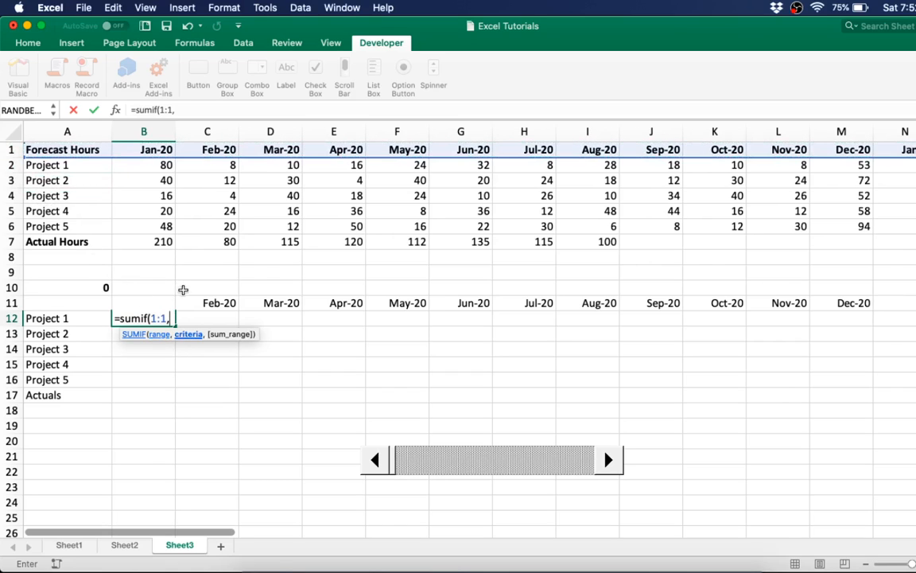
pyautogui.click(145, 289)
pyautogui.press('Down')
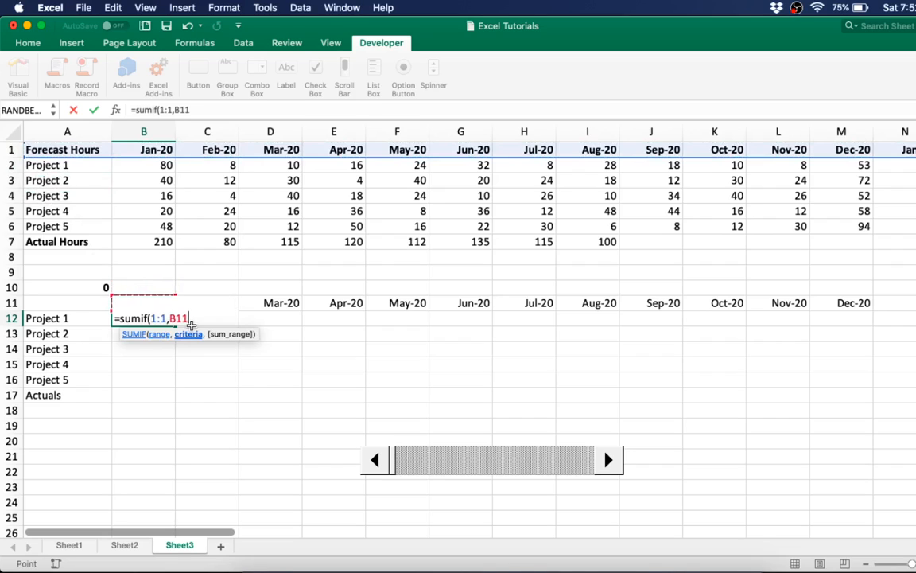
pyautogui.write(',')
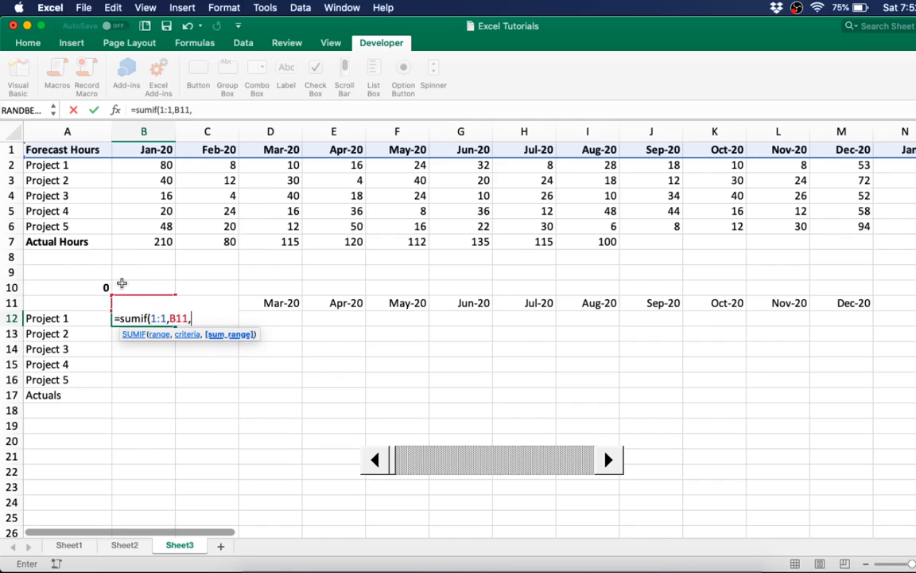
pyautogui.click(12, 165)
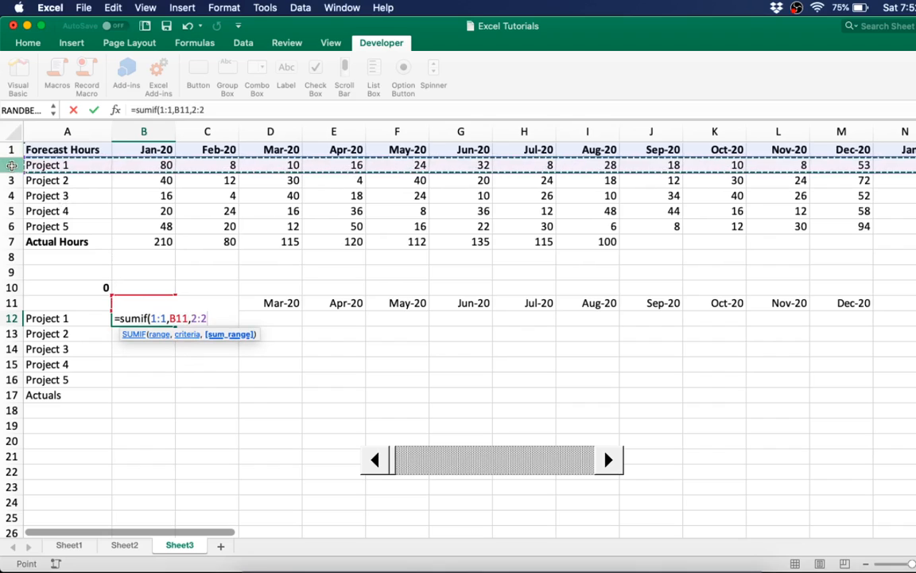
pyautogui.write(')')
pyautogui.press('Return')
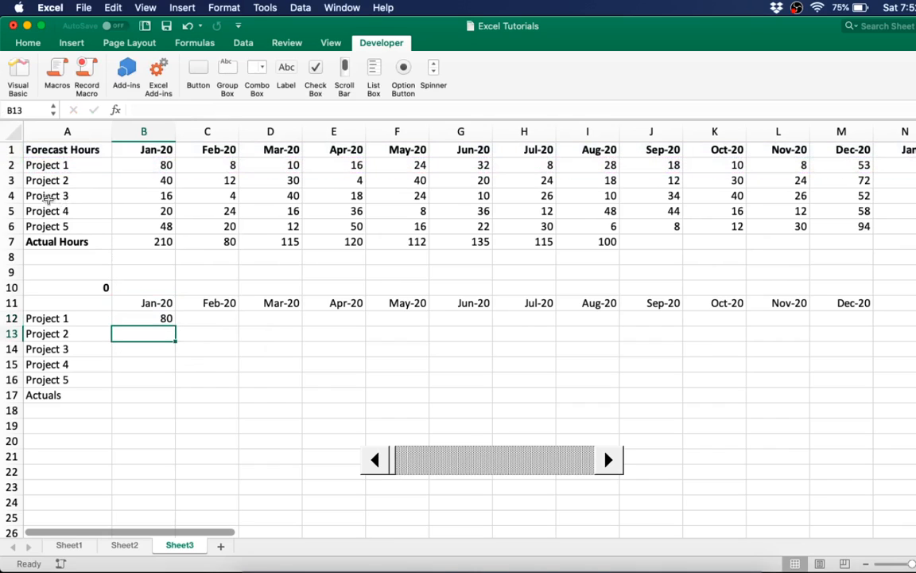
# - Lock the header row and month references in cell B12 so the formula reads =SUMIF($1:$1,B$11,2:2)
pyautogui.click(155, 320)
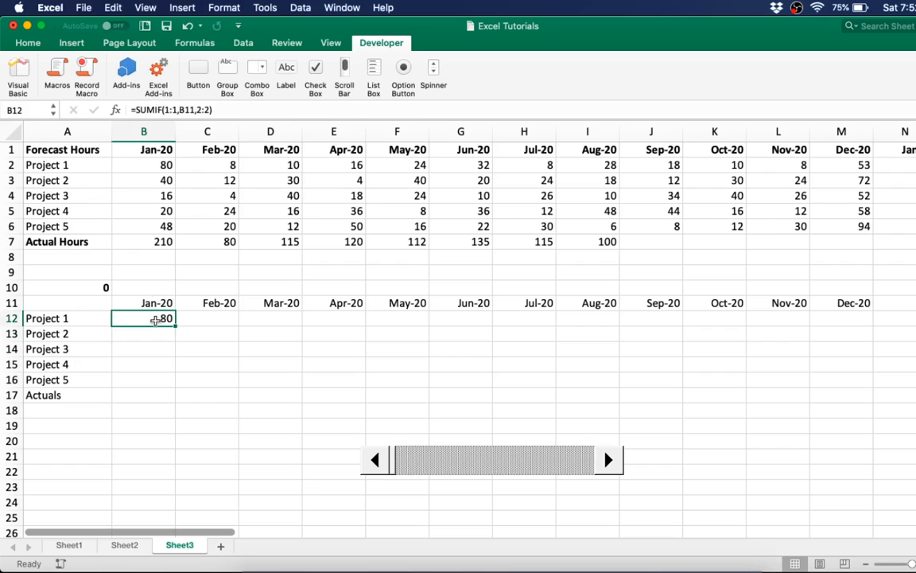
pyautogui.click(165, 110)
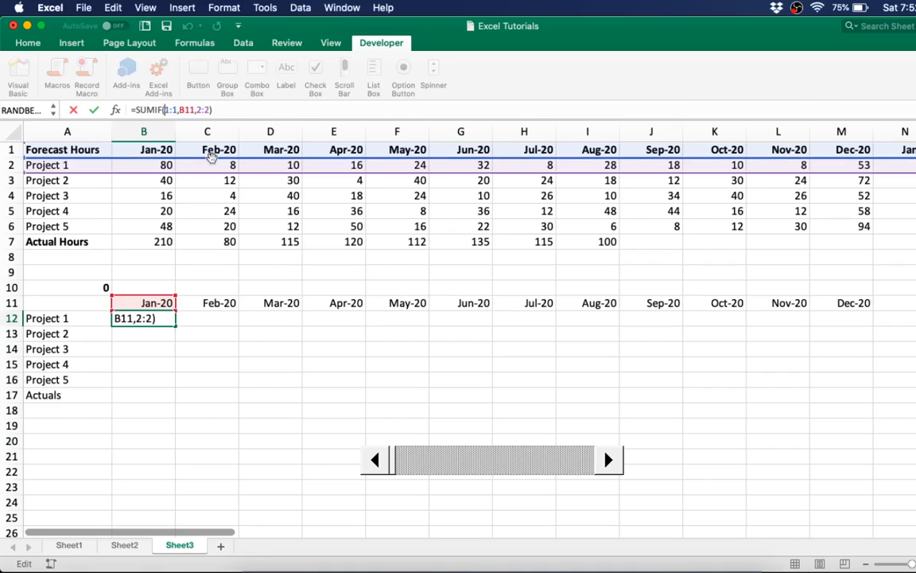
pyautogui.write('$')
pyautogui.press('Right')
pyautogui.press('Right')
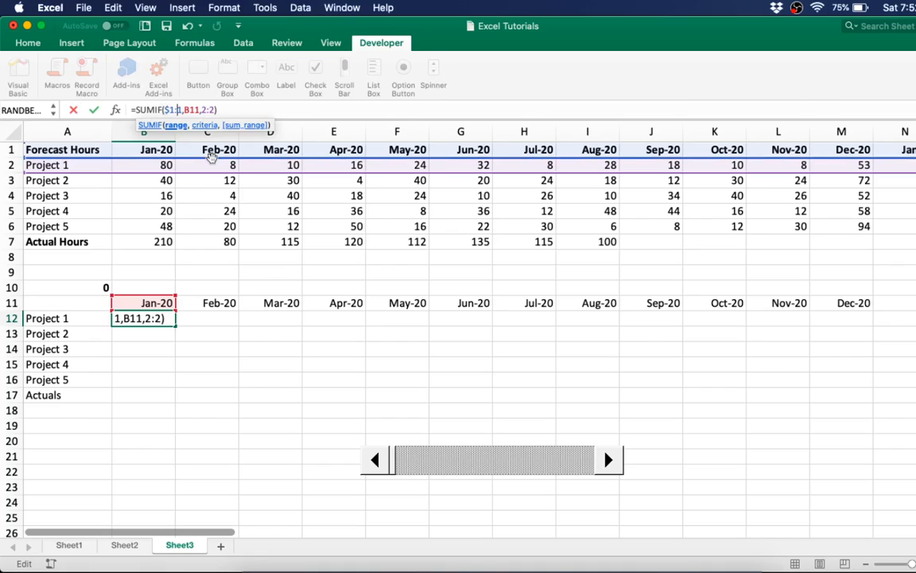
pyautogui.write('$')
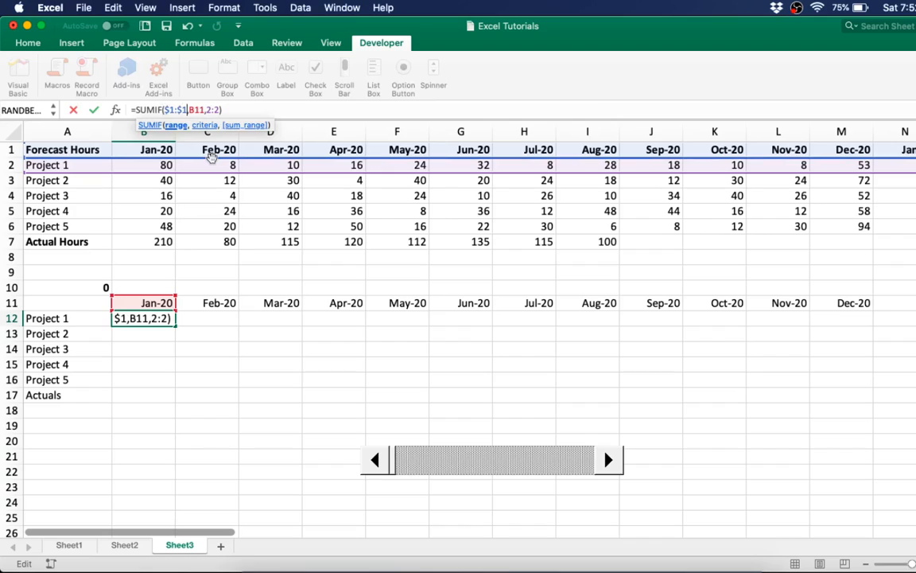
pyautogui.press('Right')
pyautogui.press('Right')
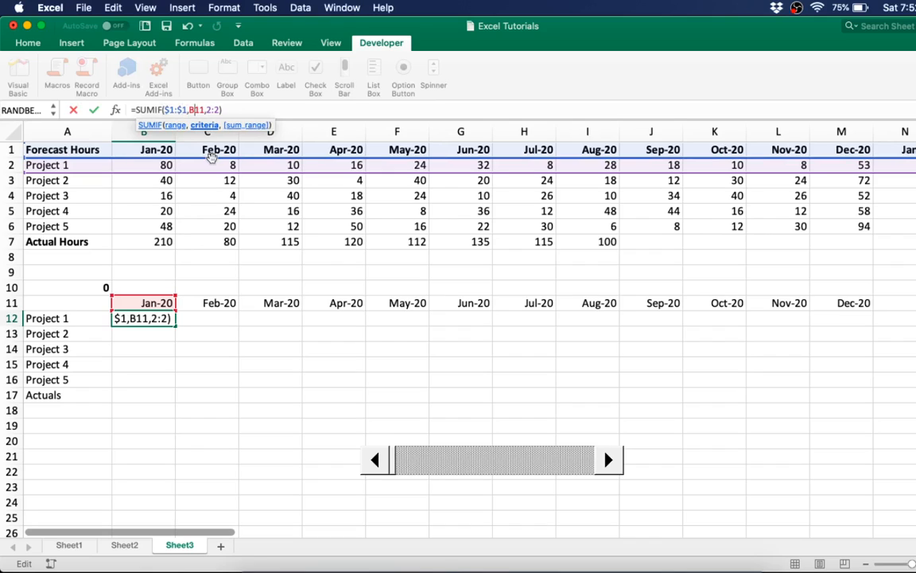
pyautogui.write('$')
pyautogui.press('Return')
# - Fill the SUMIF formula from B12 across to column M and down to the Actuals row, covering B12:M17
pyautogui.click(129, 318)
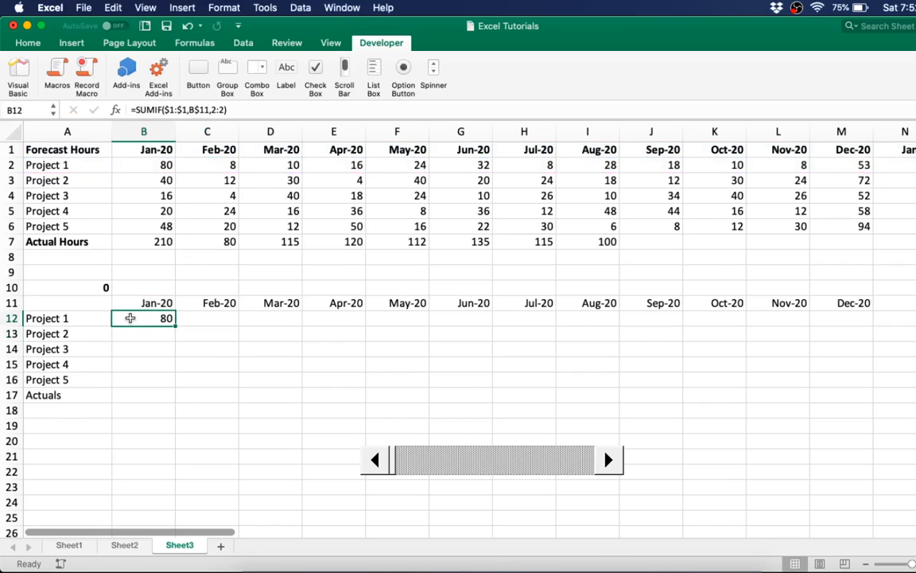
pyautogui.moveTo(174, 326); pyautogui.dragTo(873, 401)
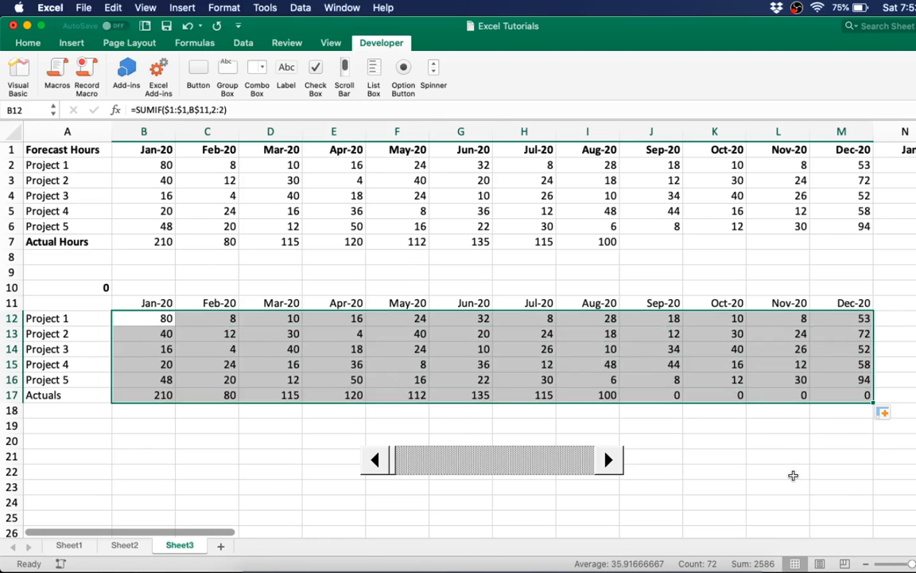
pyautogui.click(794, 473)
# - Test the scroll bar by stepping the table's months forward and back, paging ahead once, and returning to the early months
pyautogui.click(610, 463)
pyautogui.click(609, 462)
pyautogui.click(609, 462)
pyautogui.click(609, 462)
pyautogui.click(609, 462)
pyautogui.click(377, 461)
pyautogui.click(377, 461)
pyautogui.click(377, 462)
pyautogui.click(377, 461)
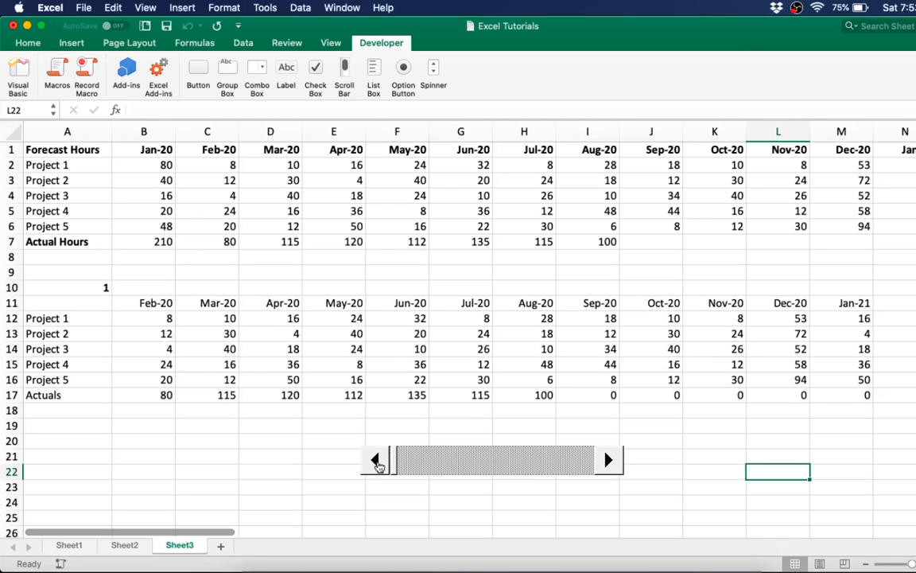
pyautogui.scroll(-5, 557, 414)
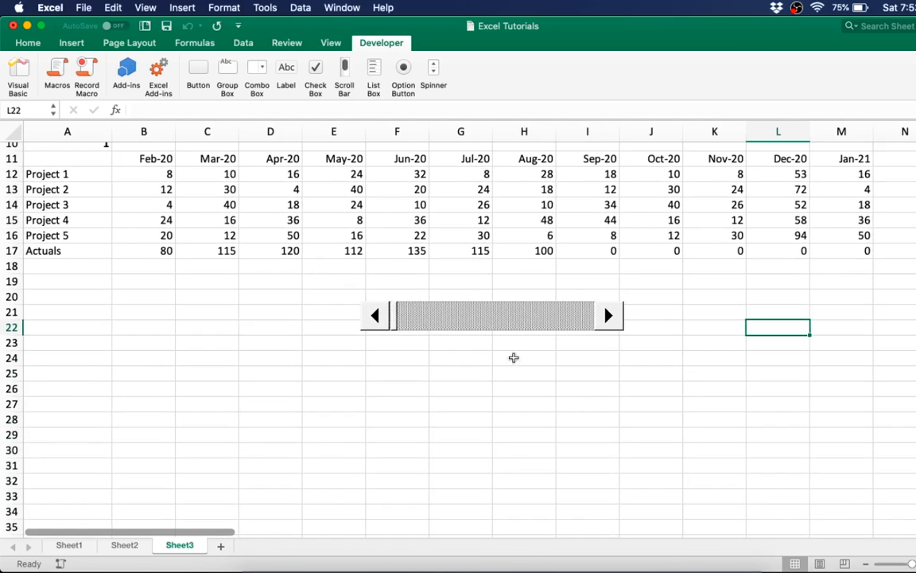
pyautogui.click(499, 331)
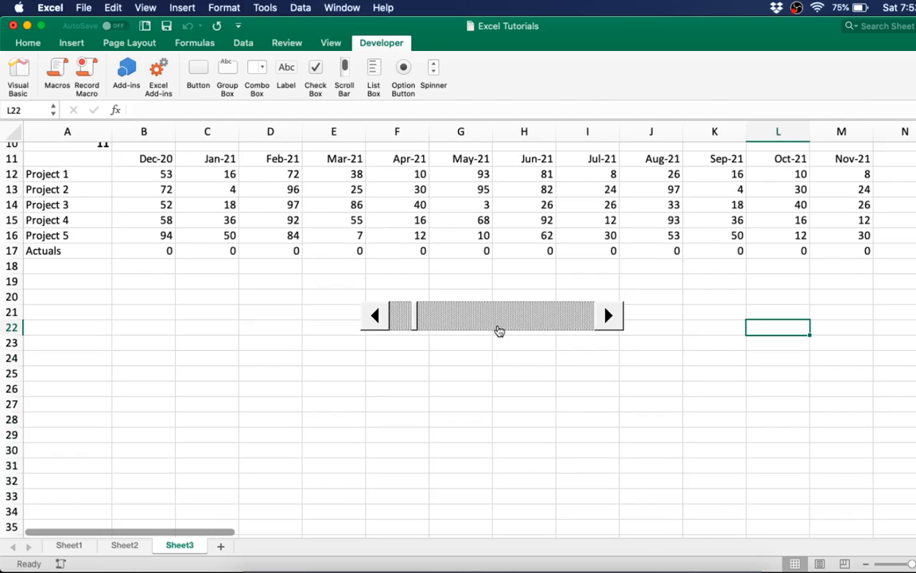
pyautogui.click(379, 320)
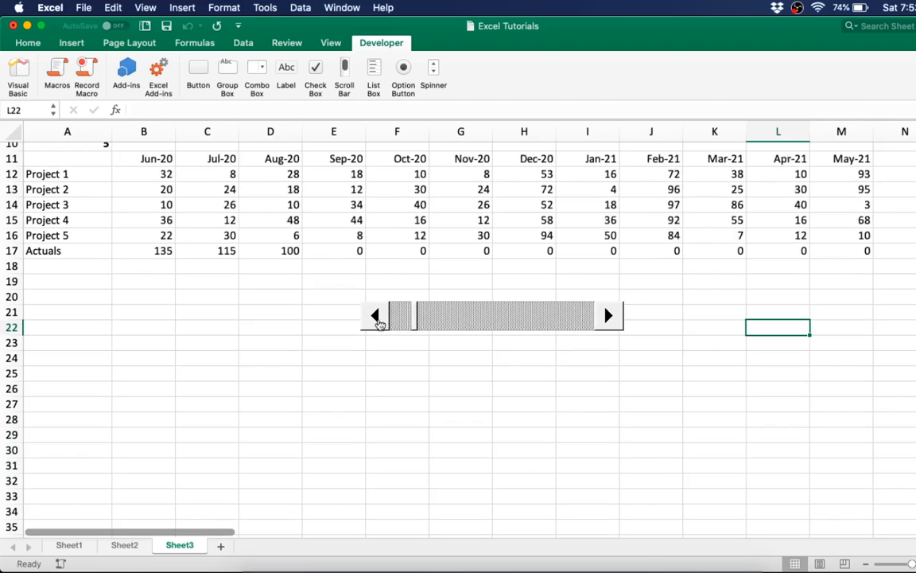
# - Move the scroll bar down to about rows 32–33 to make room beneath the lower table
pyautogui.rightClick(521, 325)
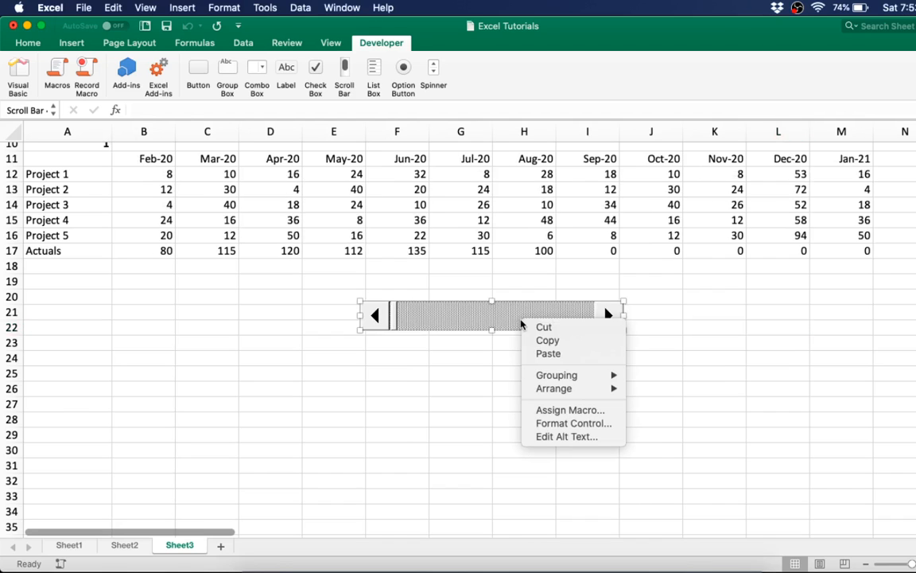
pyautogui.click(455, 330)
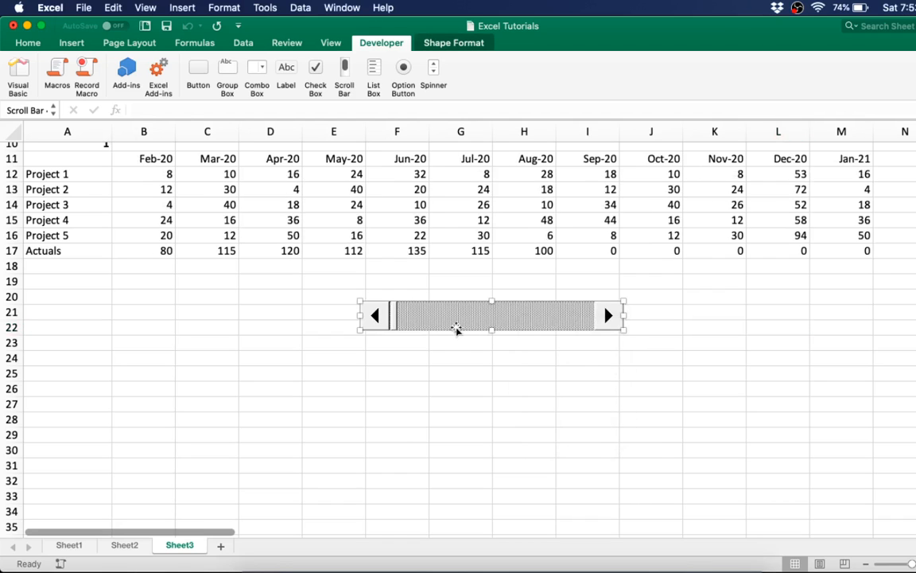
pyautogui.moveTo(456, 331); pyautogui.dragTo(462, 501)
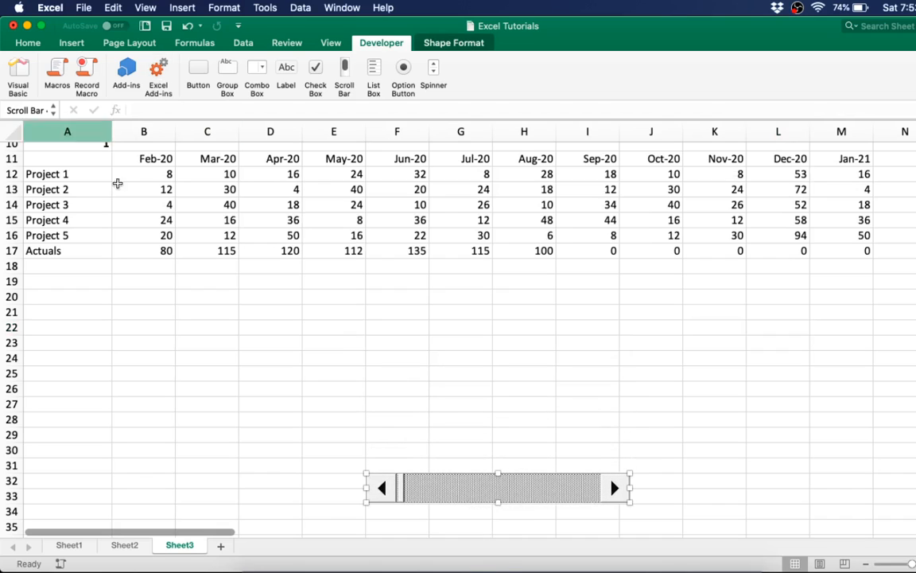
pyautogui.click(183, 325)
# - Insert a clustered column and line combo chart from the lower table, range A11:M17
pyautogui.moveTo(52, 159); pyautogui.dragTo(841, 248)
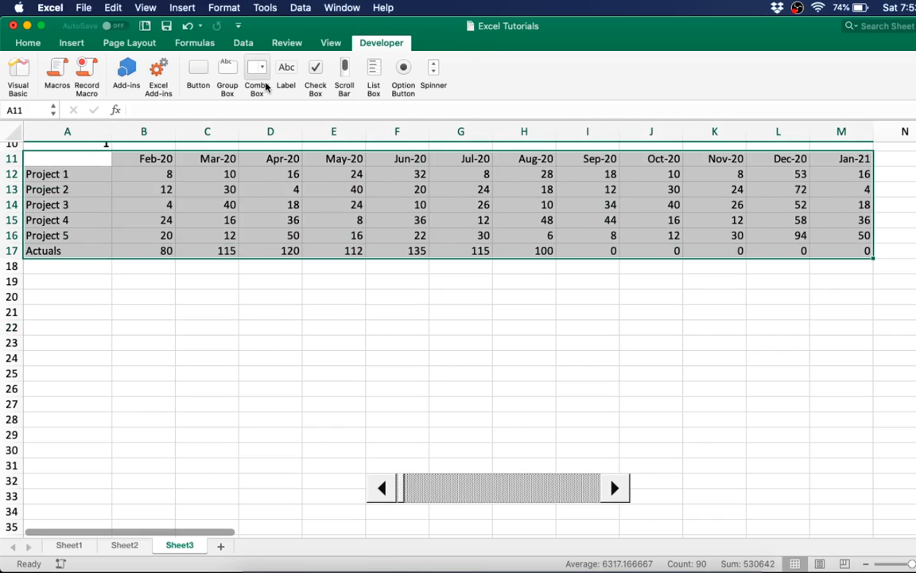
pyautogui.click(72, 43)
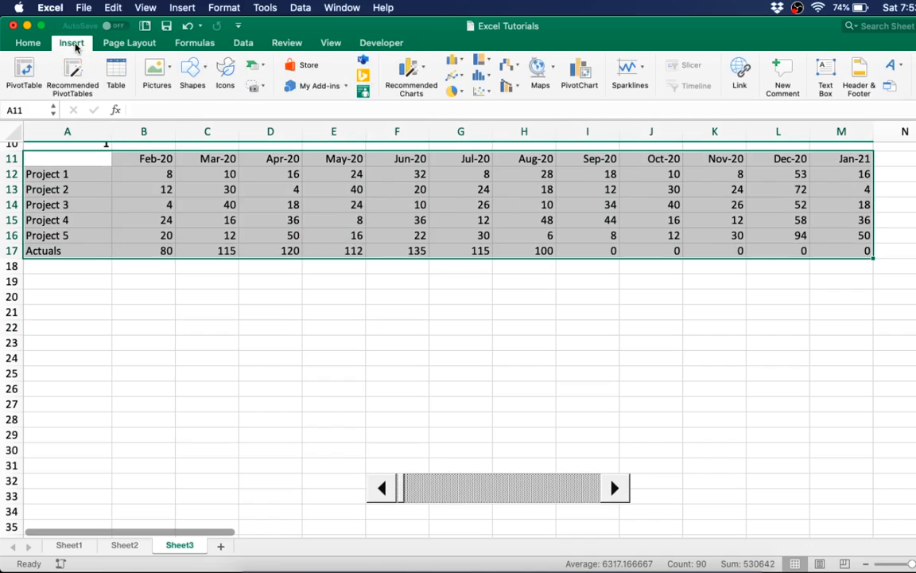
pyautogui.click(509, 87)
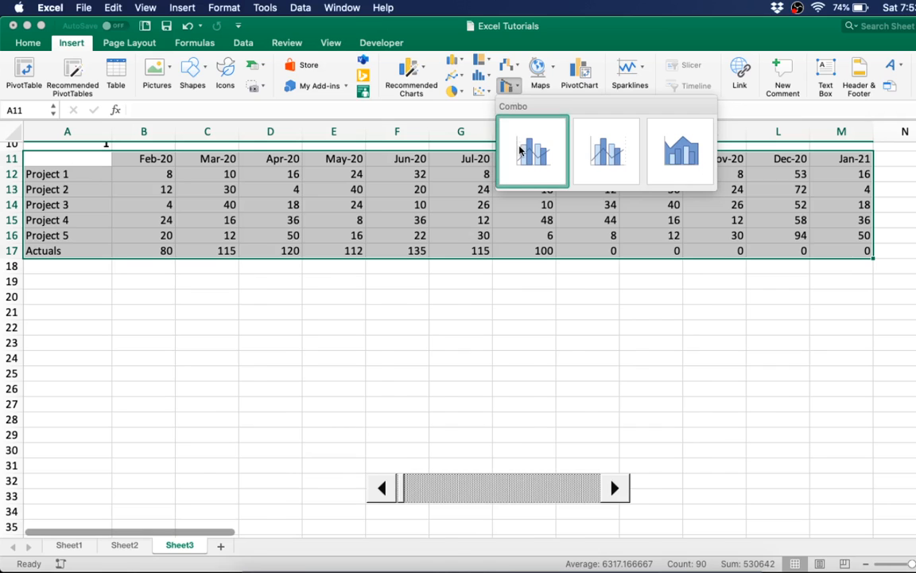
pyautogui.click(522, 148)
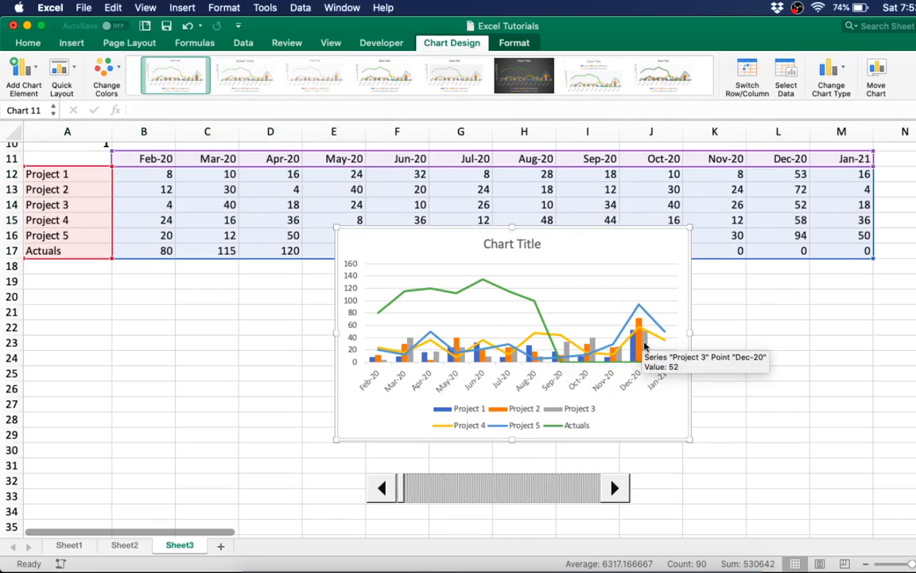
# - Change the chart type of the Project 5 series to a 2-D stacked column
pyautogui.click(521, 355)
pyautogui.rightClick(521, 355)
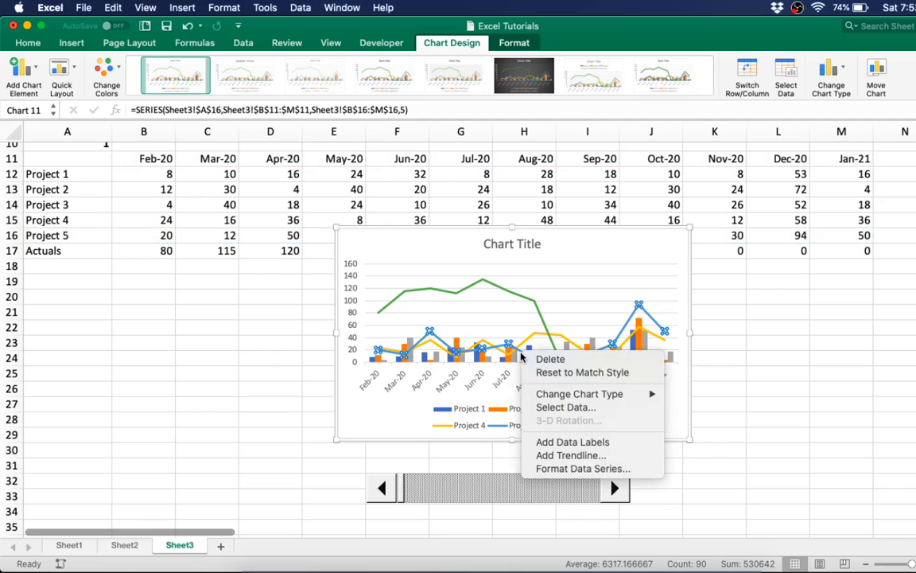
pyautogui.moveTo(571, 397)
pyautogui.moveTo(676, 395)
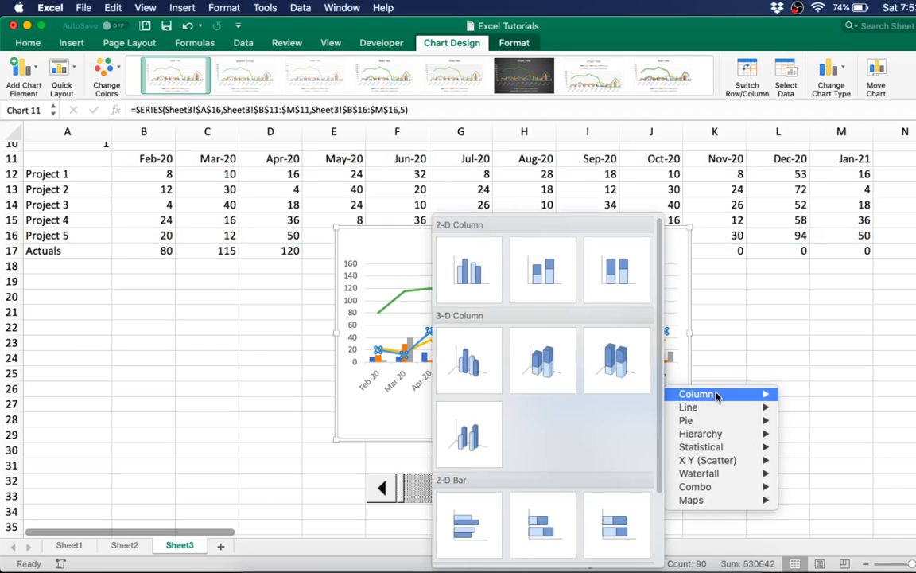
pyautogui.click(529, 286)
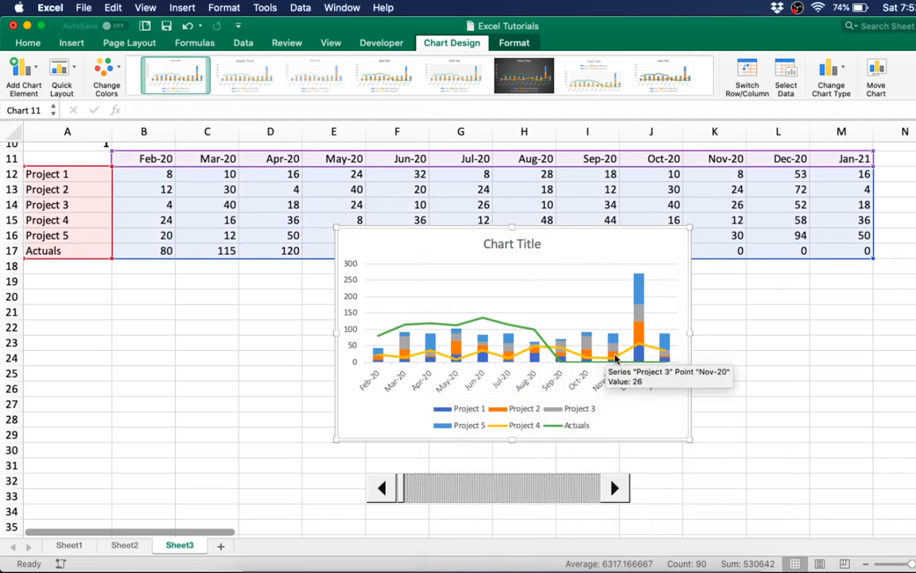
# - Change the Project 4 line series to a 2-D stacked column, leaving only Actuals as a line, and deselect the chart
pyautogui.click(605, 360)
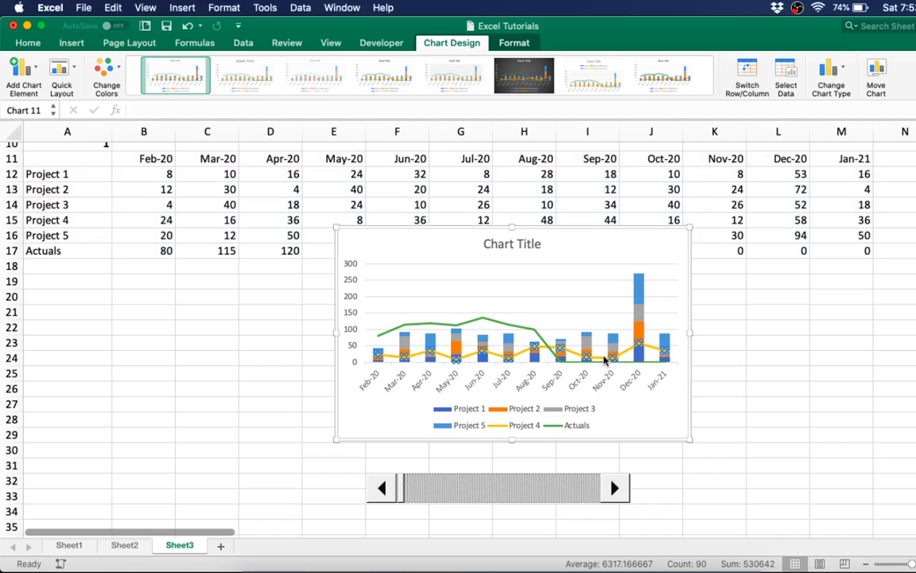
pyautogui.rightClick(606, 360)
pyautogui.moveTo(648, 398)
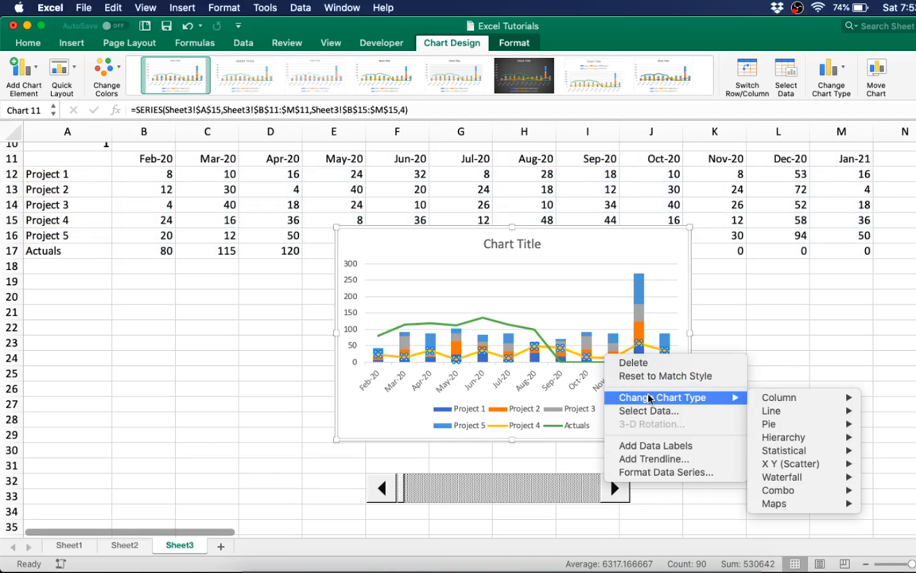
pyautogui.moveTo(763, 397)
pyautogui.click(641, 282)
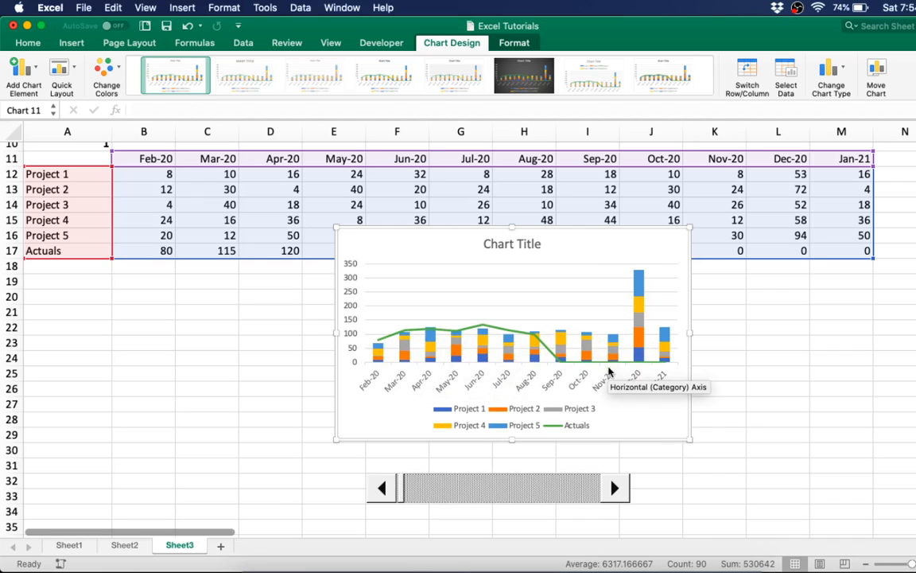
pyautogui.click(688, 465)
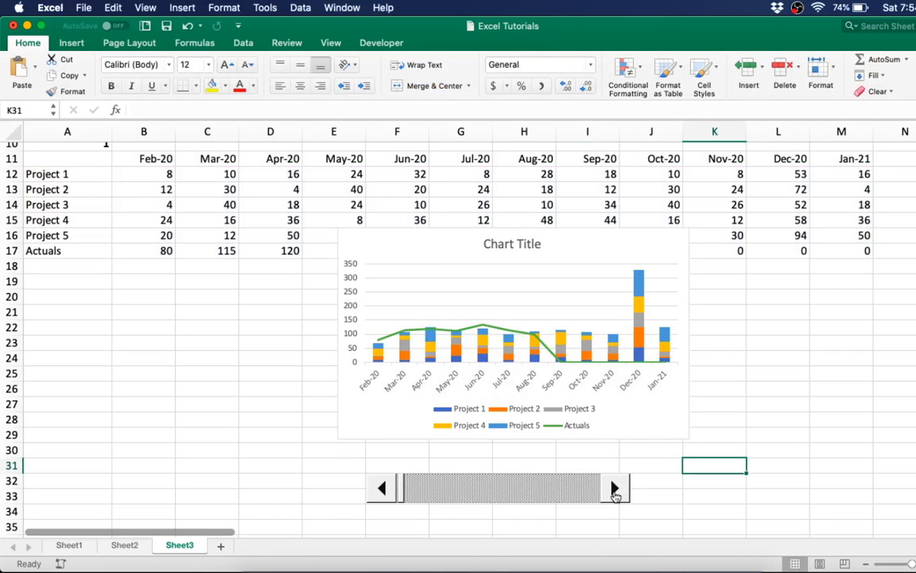
# - Advance the scroll bar by four months to check that the chart follows the table
pyautogui.click(615, 488)
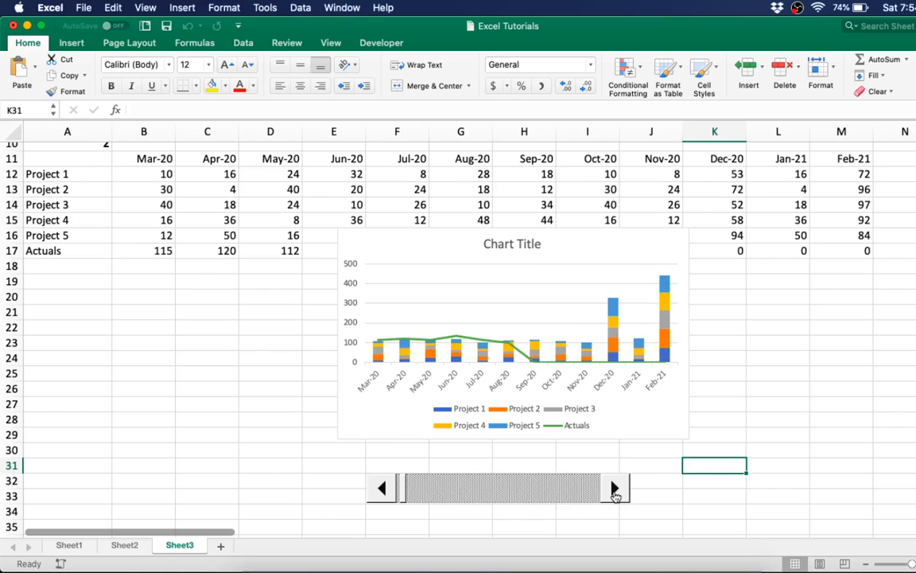
pyautogui.click(615, 491)
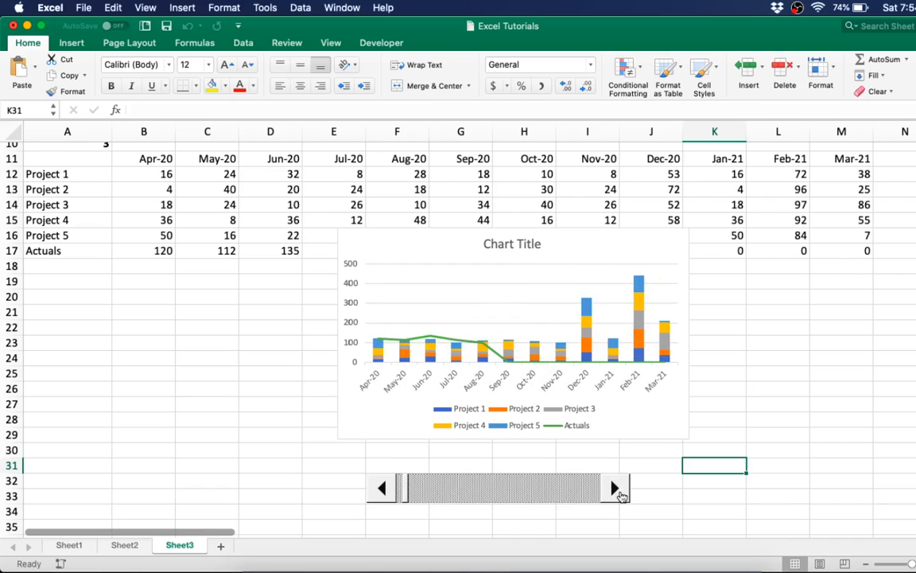
pyautogui.click(619, 492)
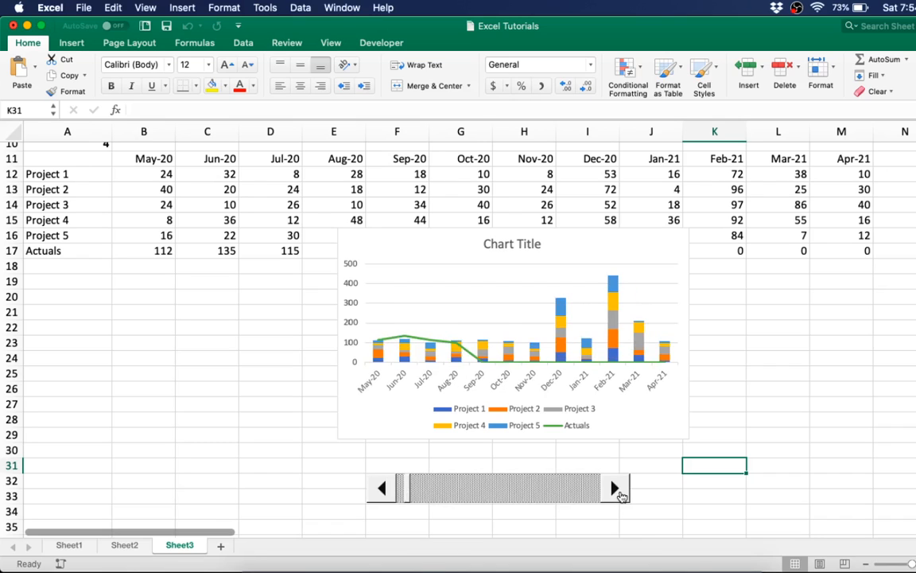
pyautogui.click(619, 491)
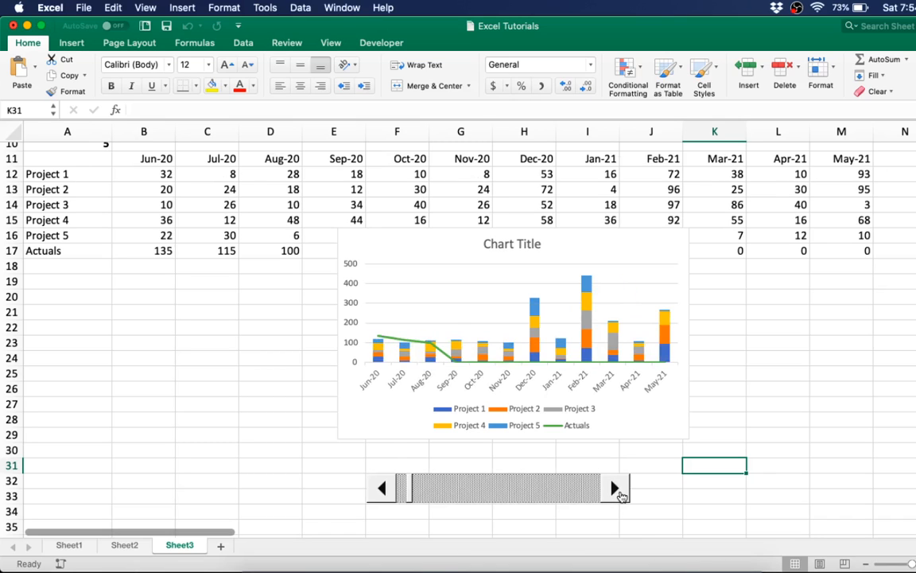